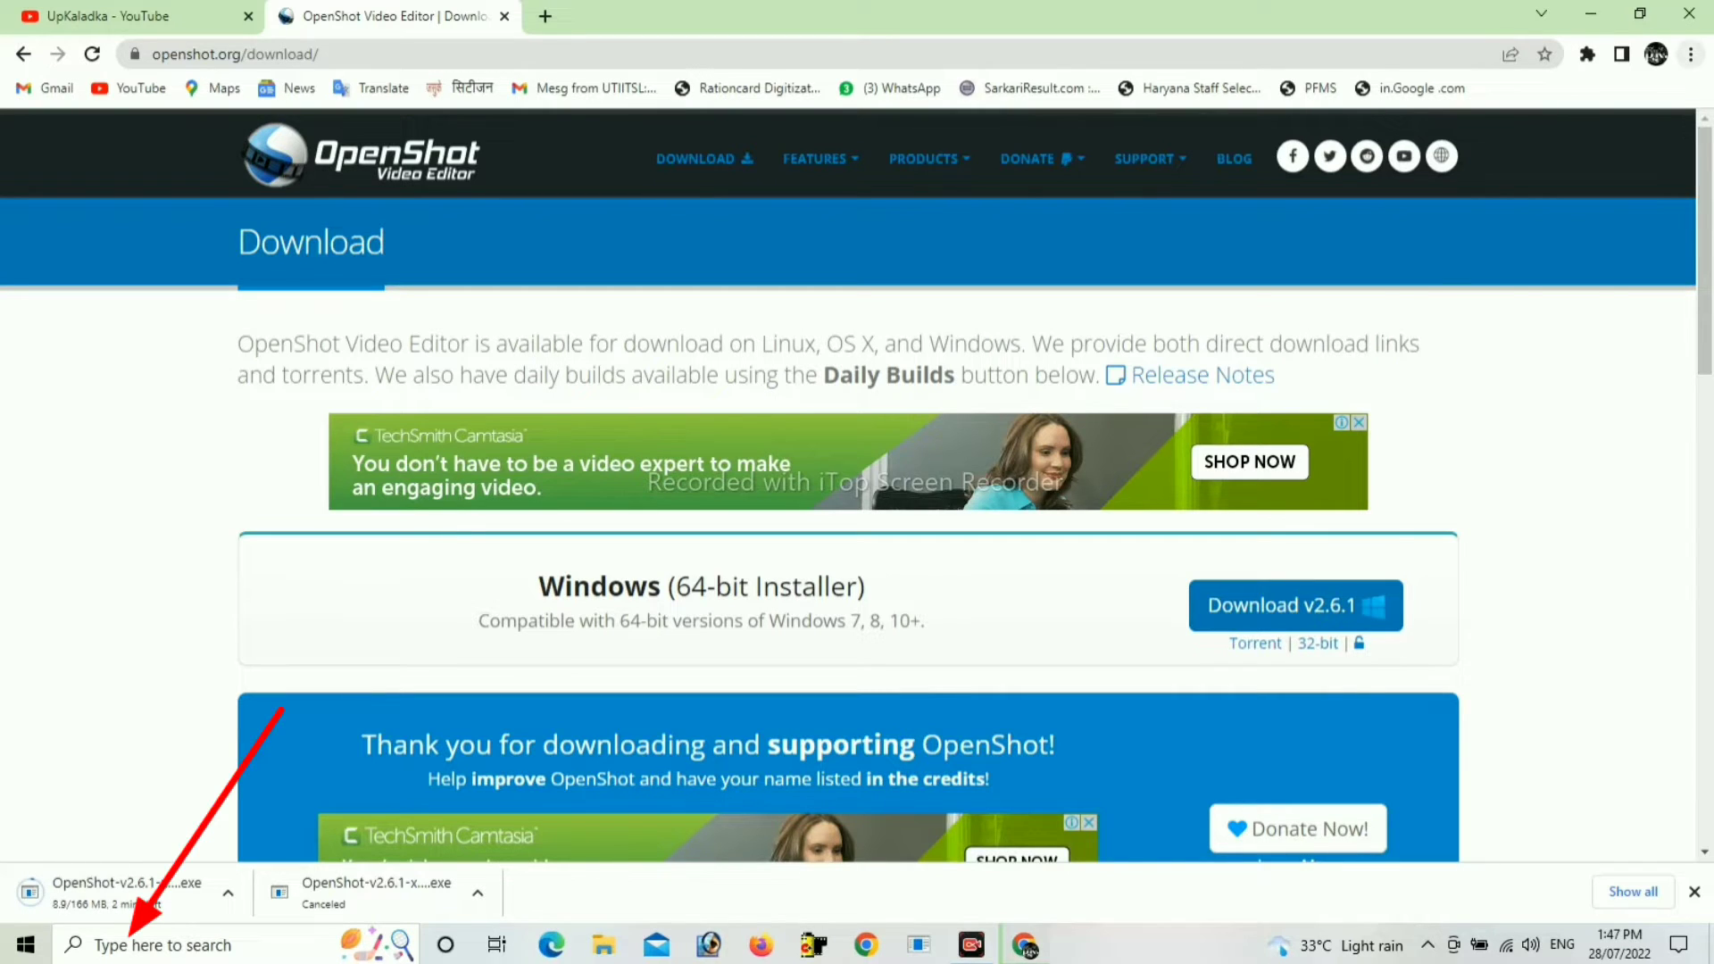
Check the progress of the OpenShot-v2.6.1-x86_64 (1).exe download in the browser's download list and return to the OpenShot download page.
left_click(1691, 54)
left_click(1464, 198)
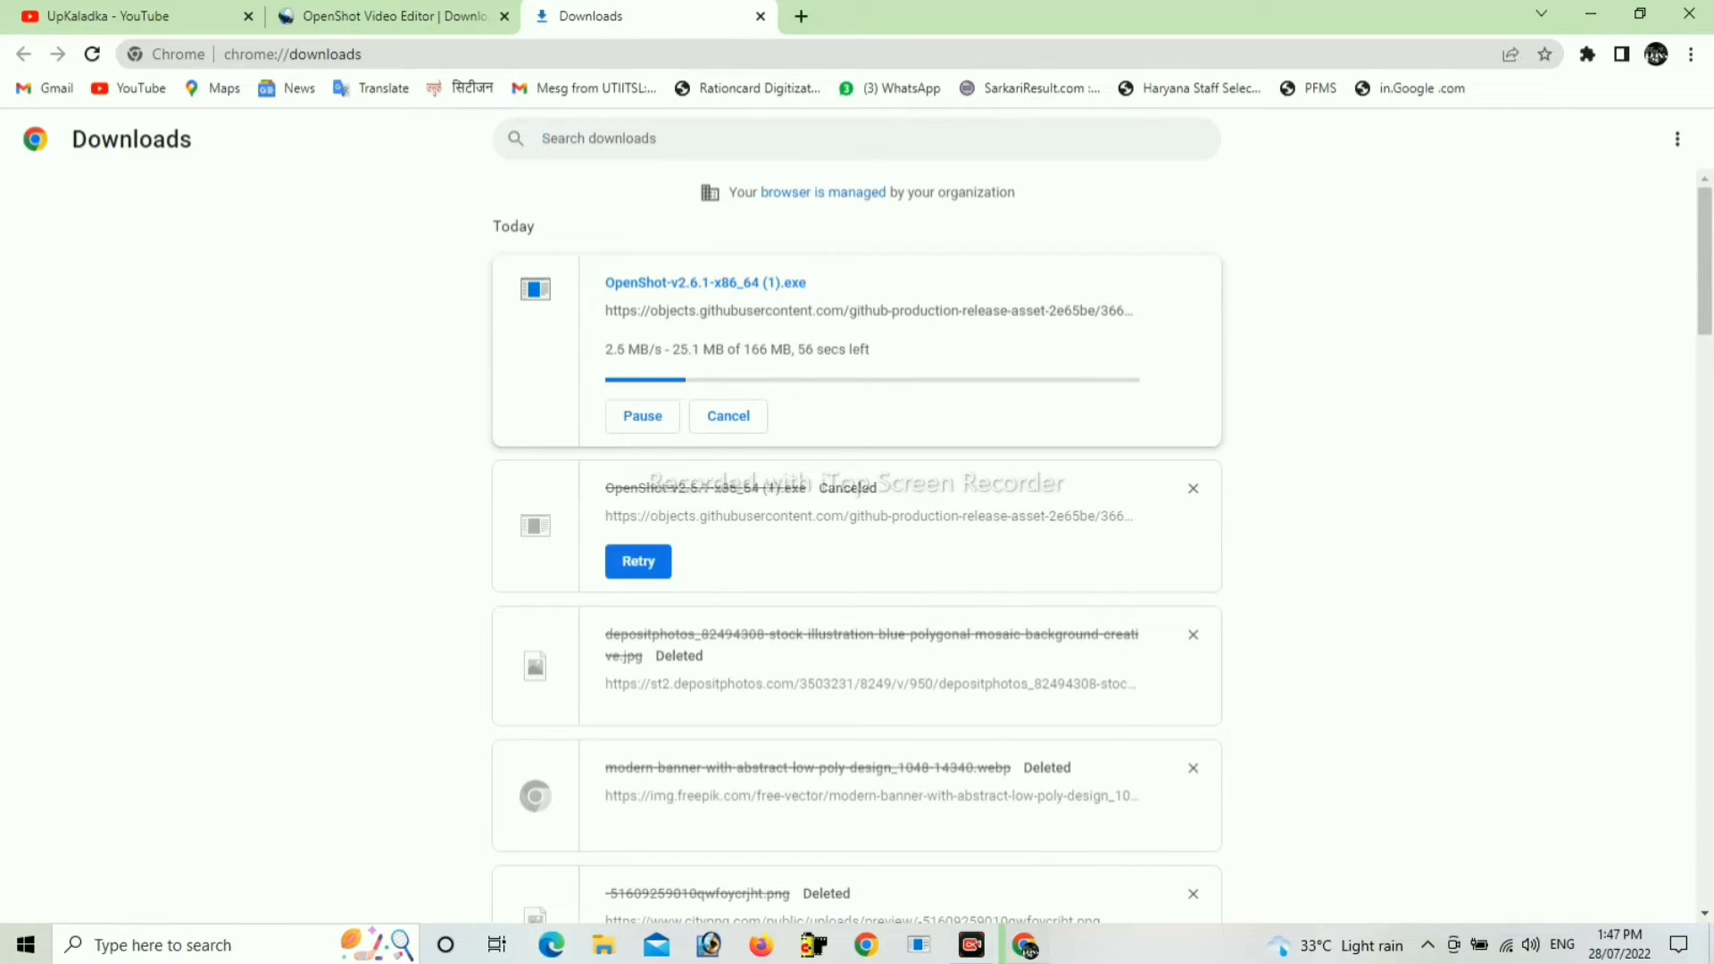
left_click(1193, 488)
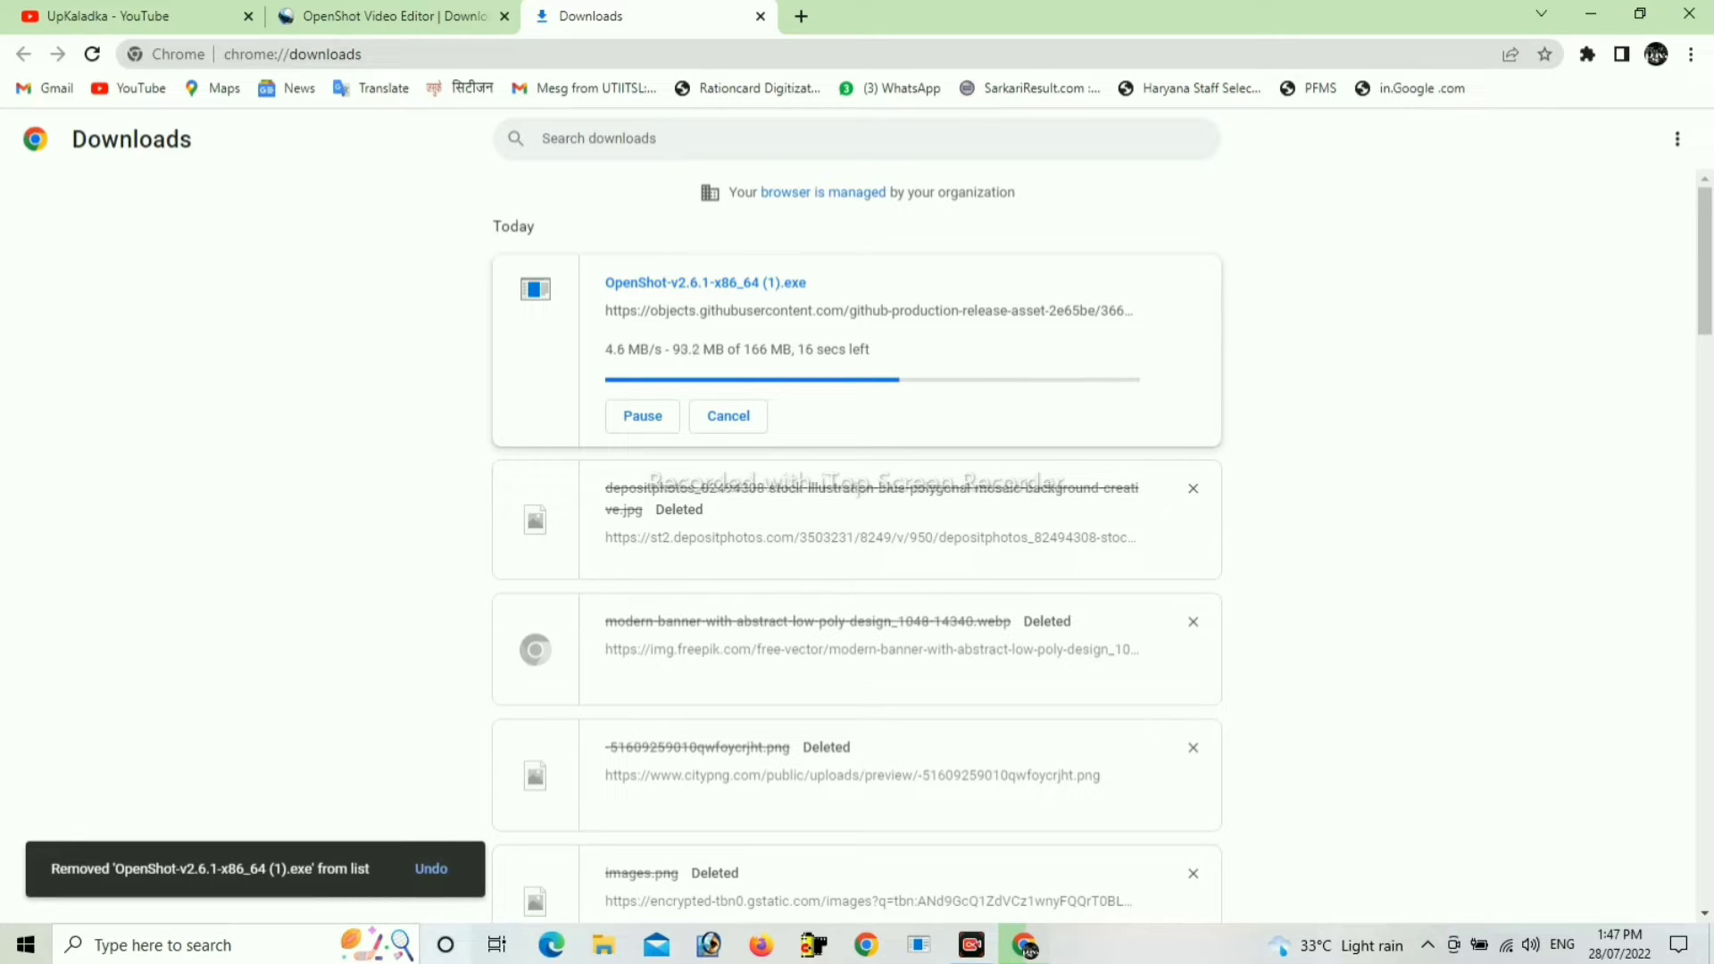
key("ctrl+z")
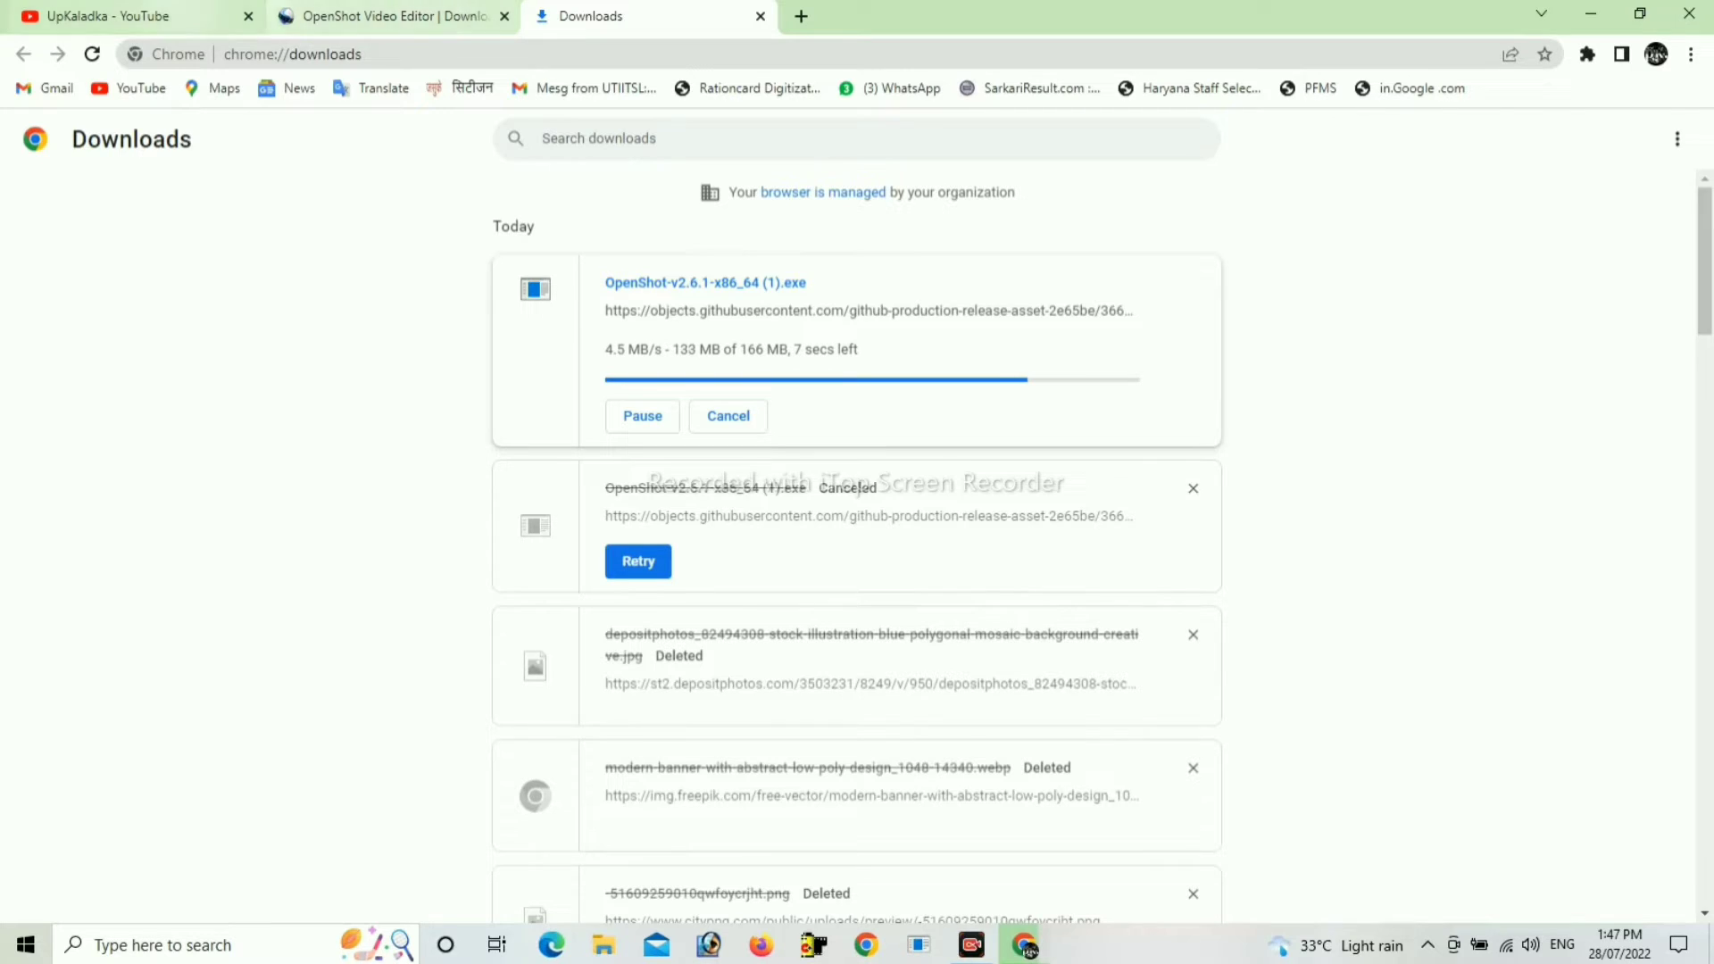
left_click(134, 15)
left_click(625, 15)
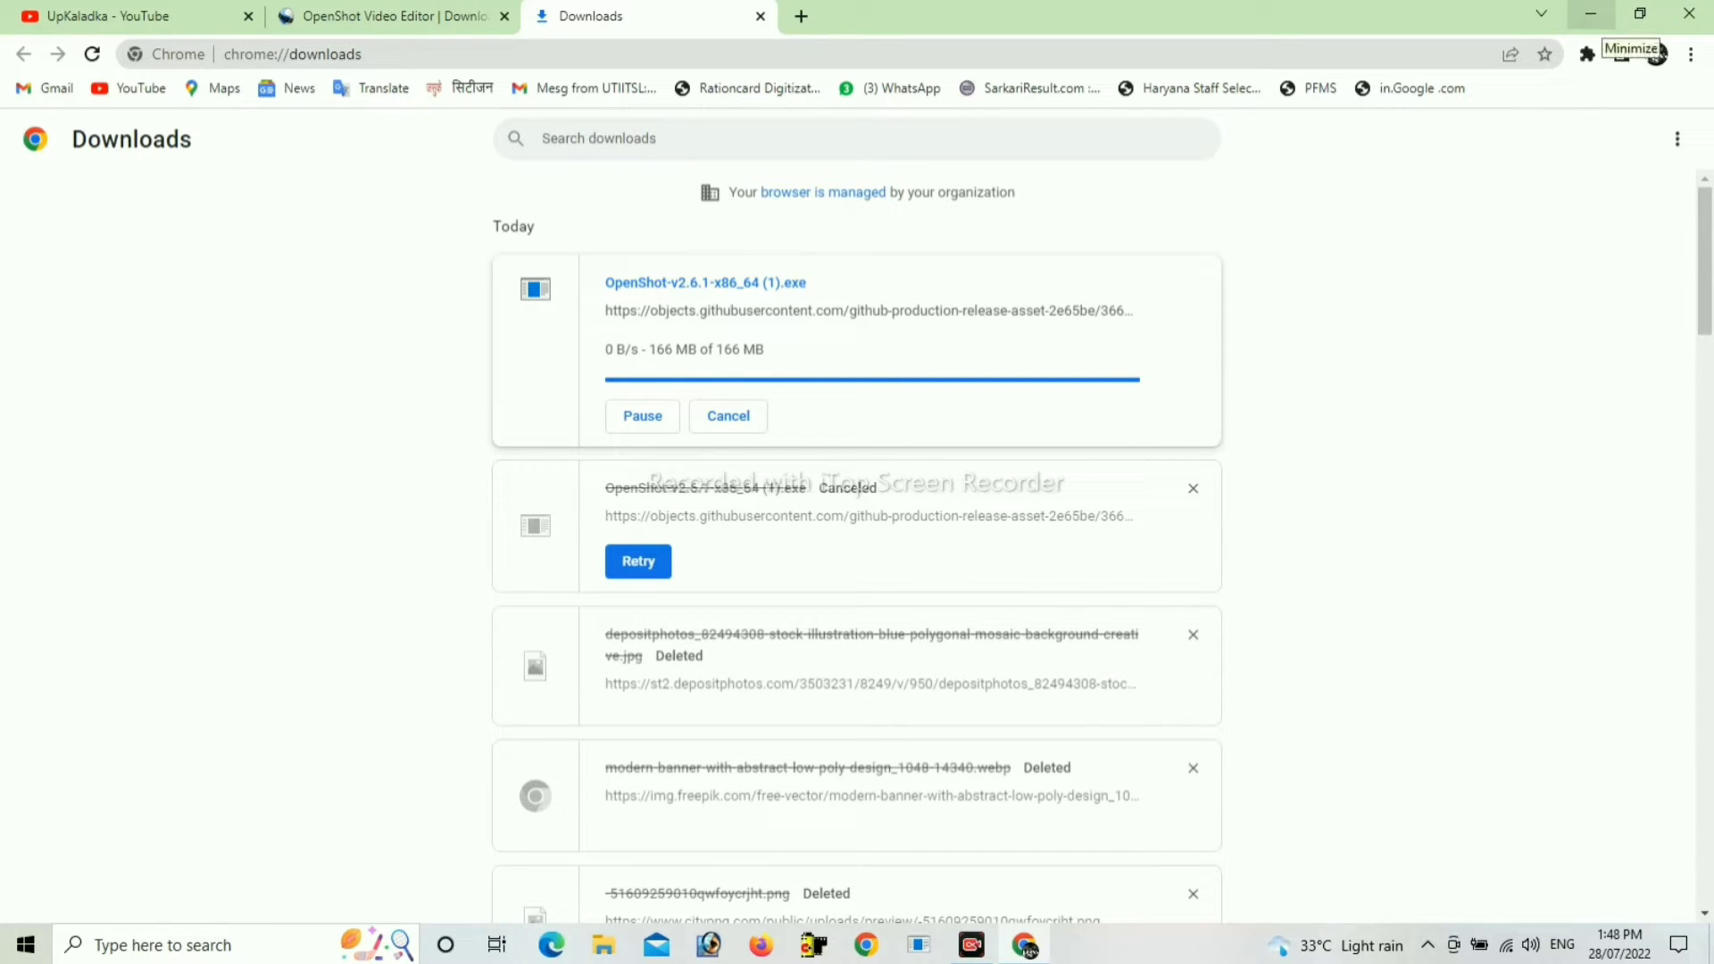
left_click(393, 16)
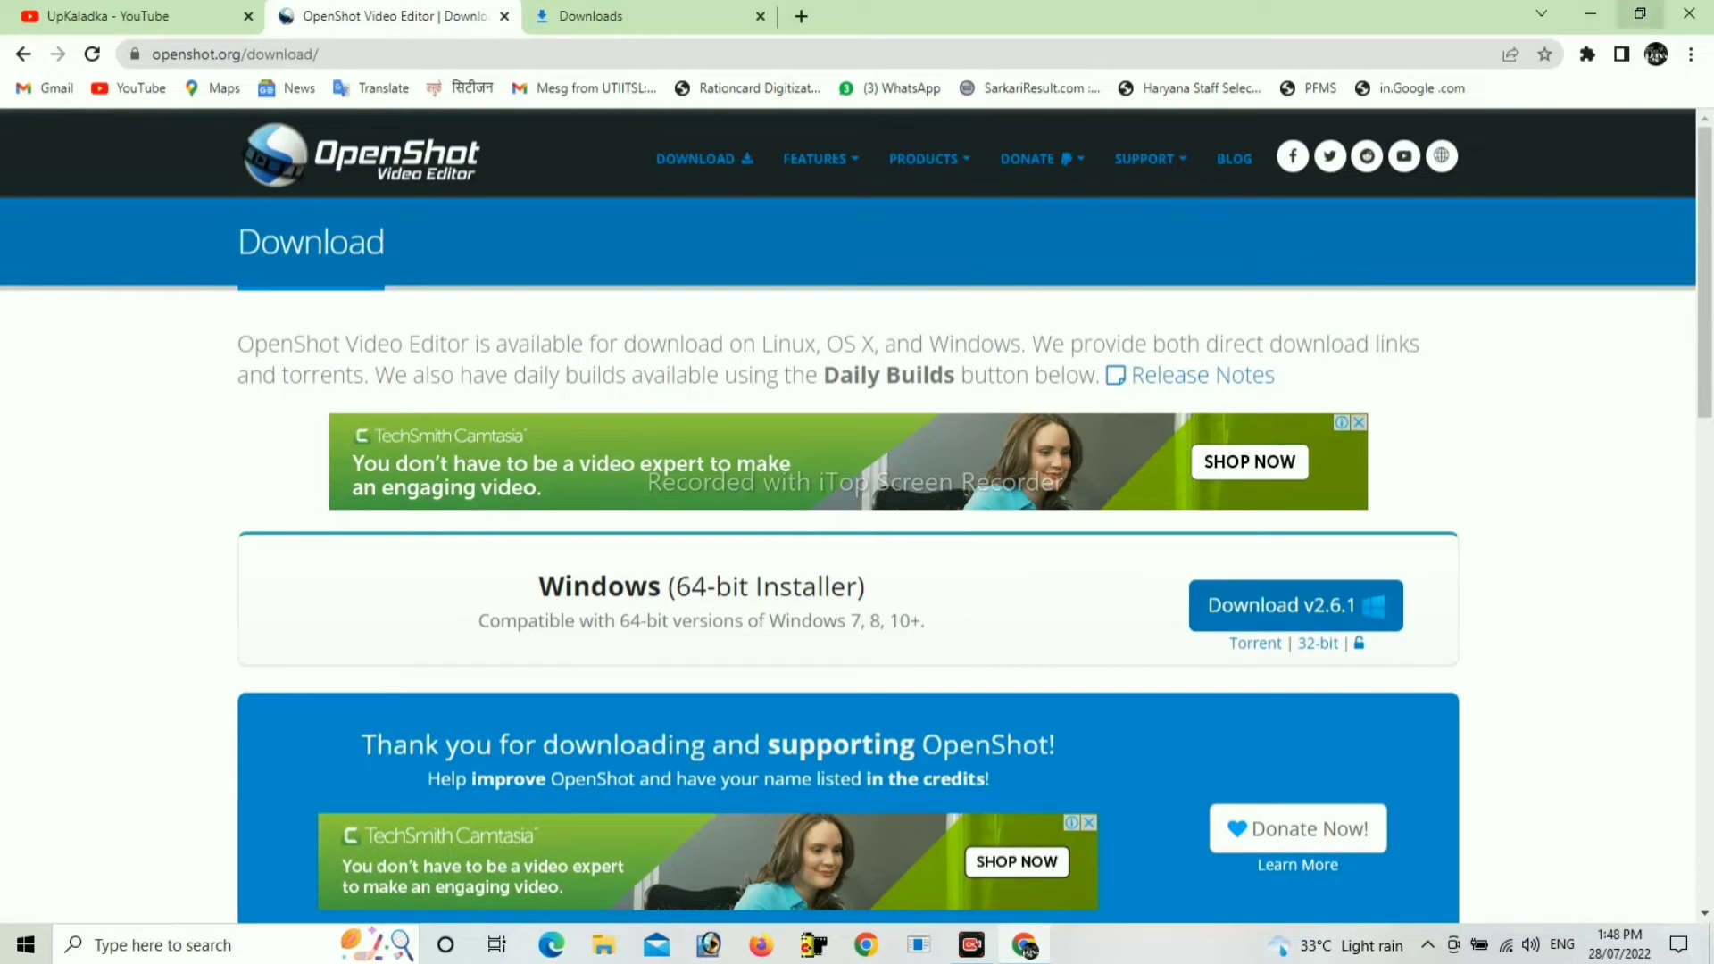
Switch to File Explorer and run the OpenShot-v2.6.1-x86_64 (1) installer from the Downloads folder.
left_click(1591, 13)
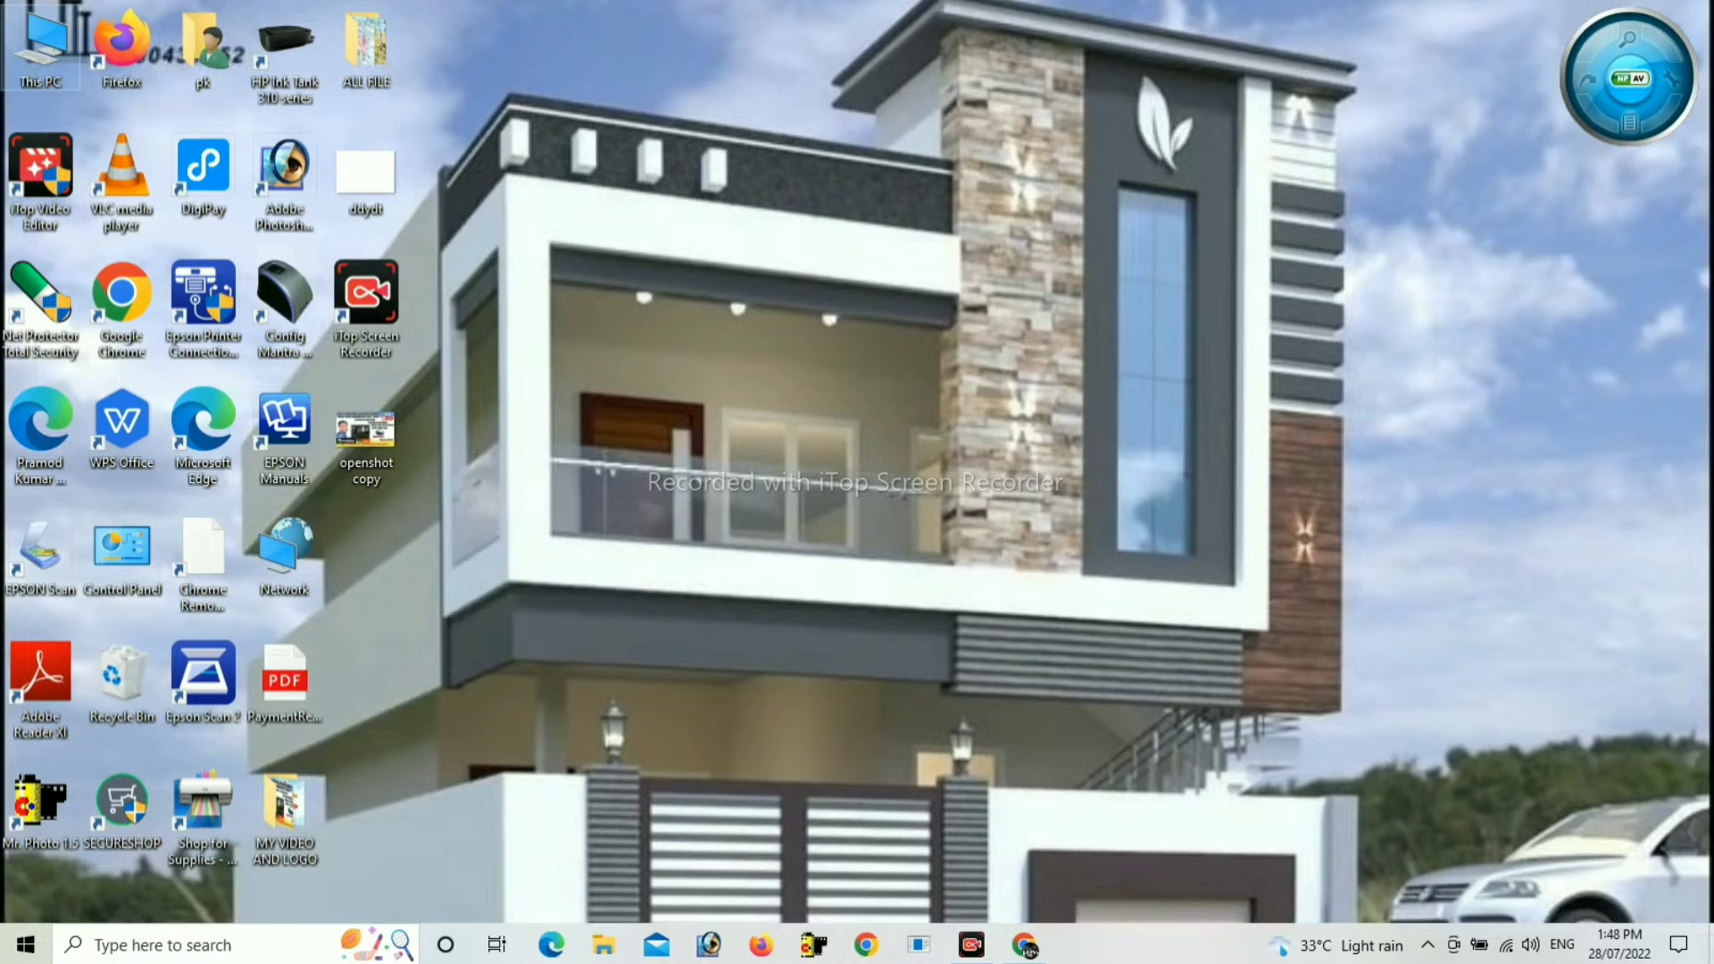
double_click(41, 44)
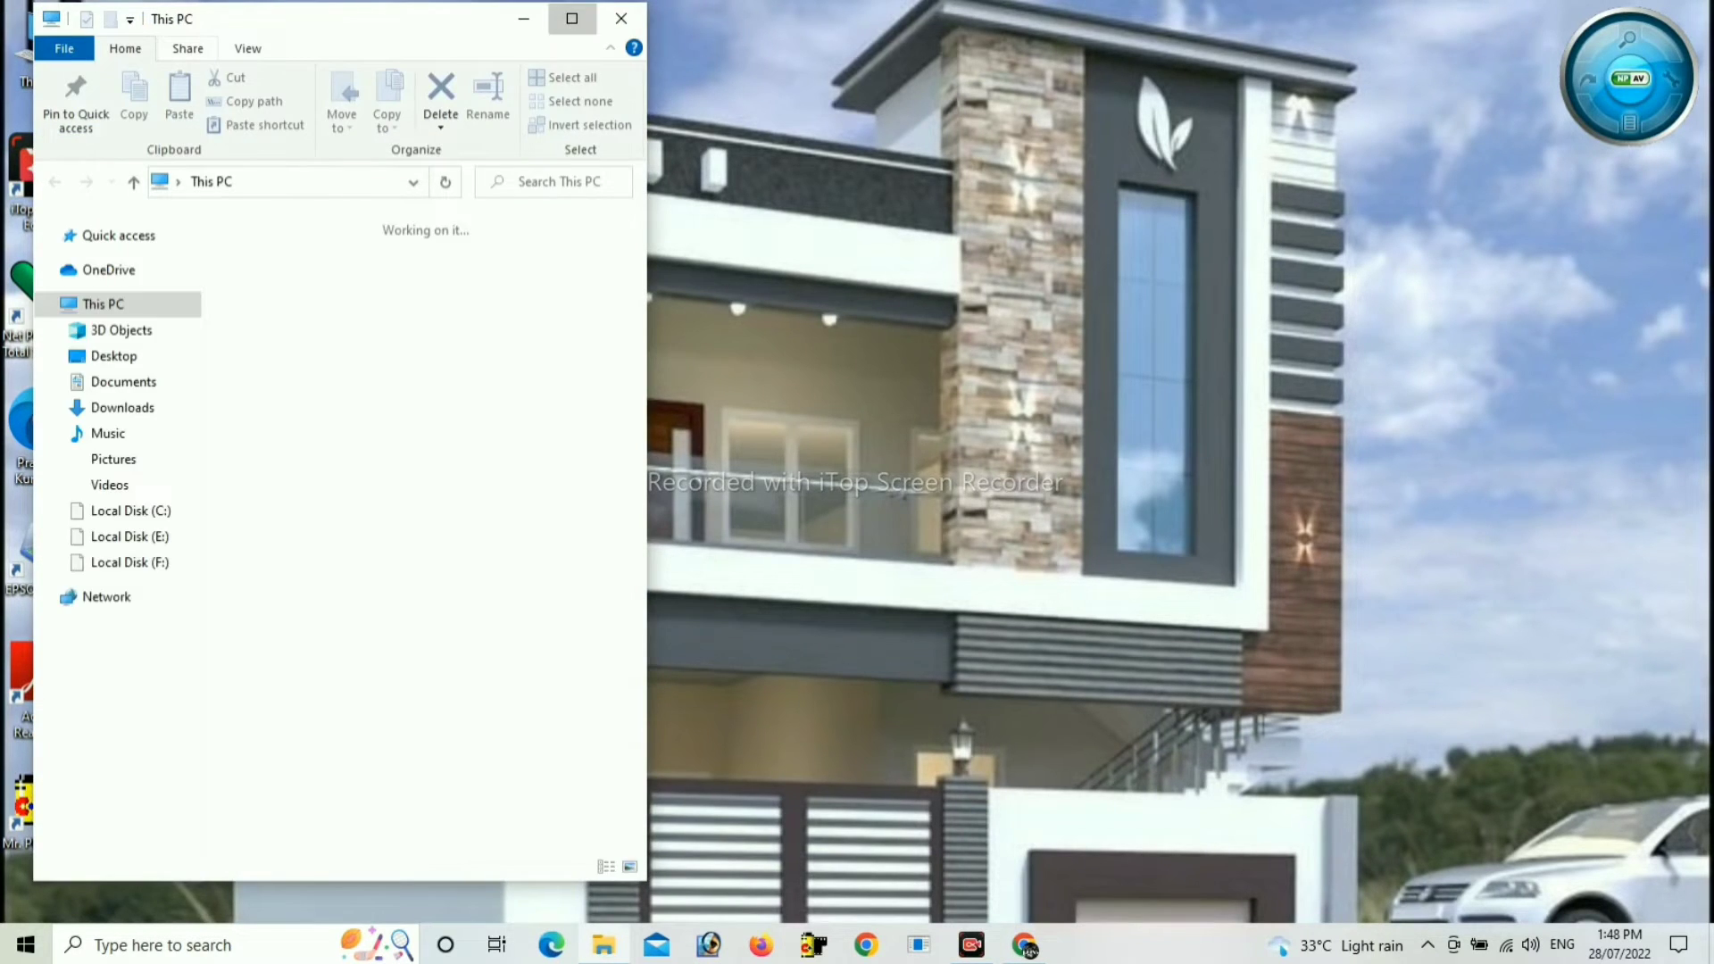
left_click(572, 18)
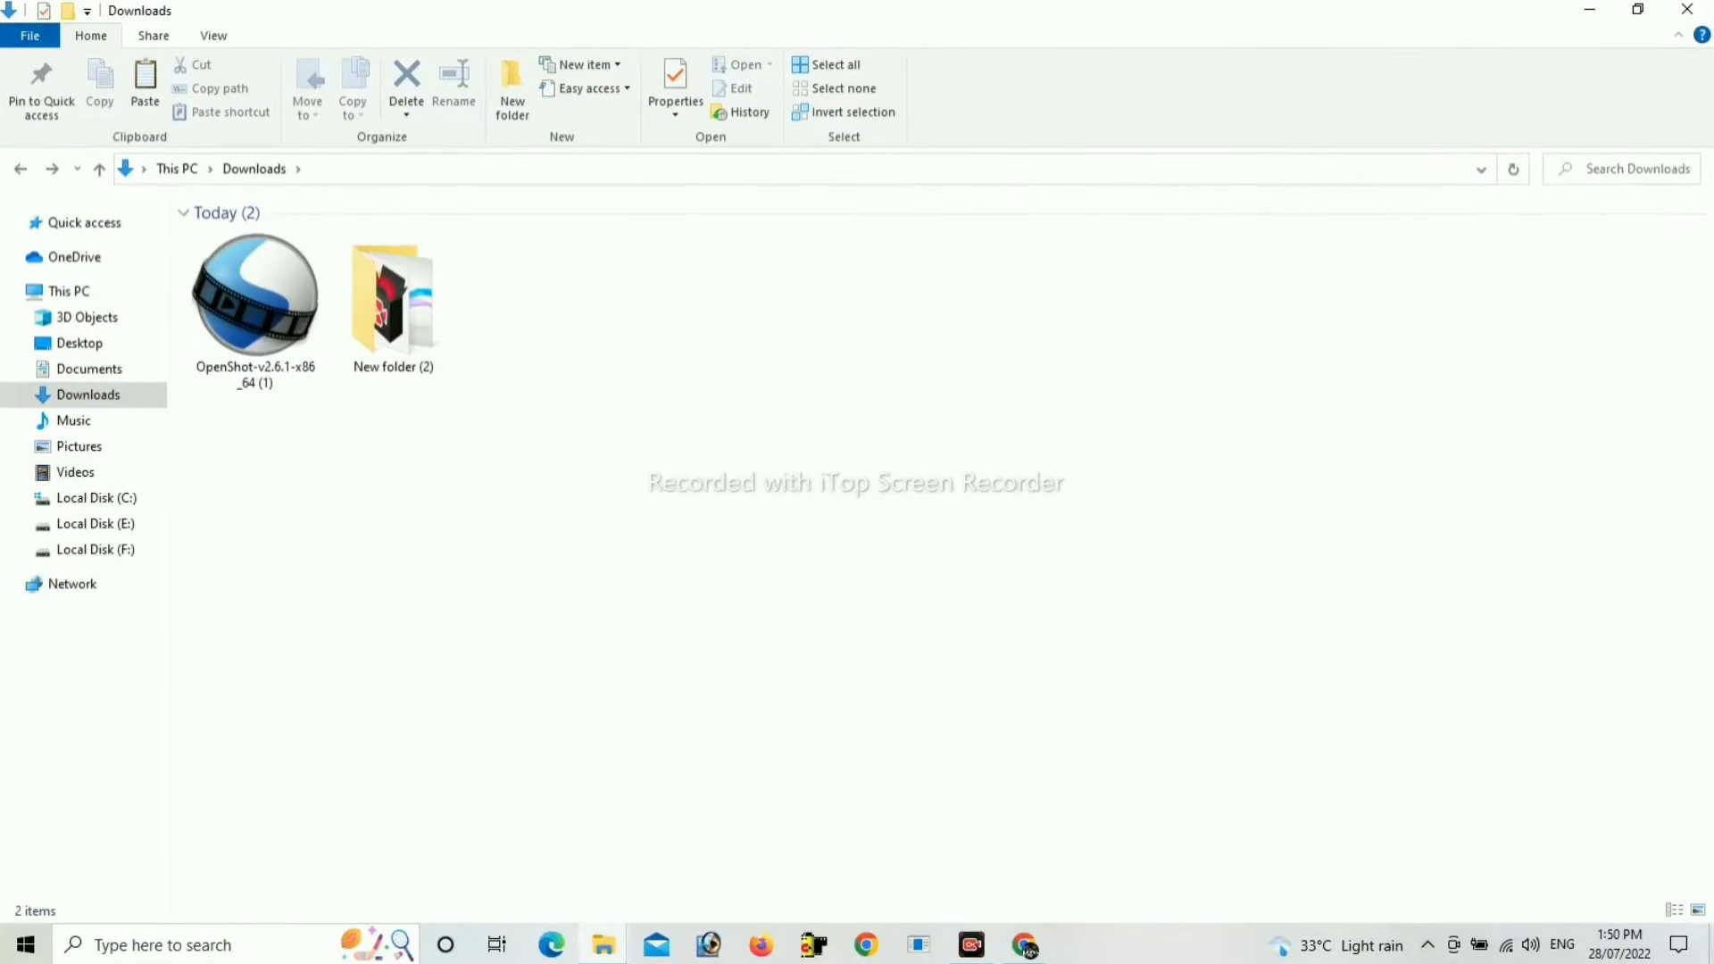
left_click(255, 304)
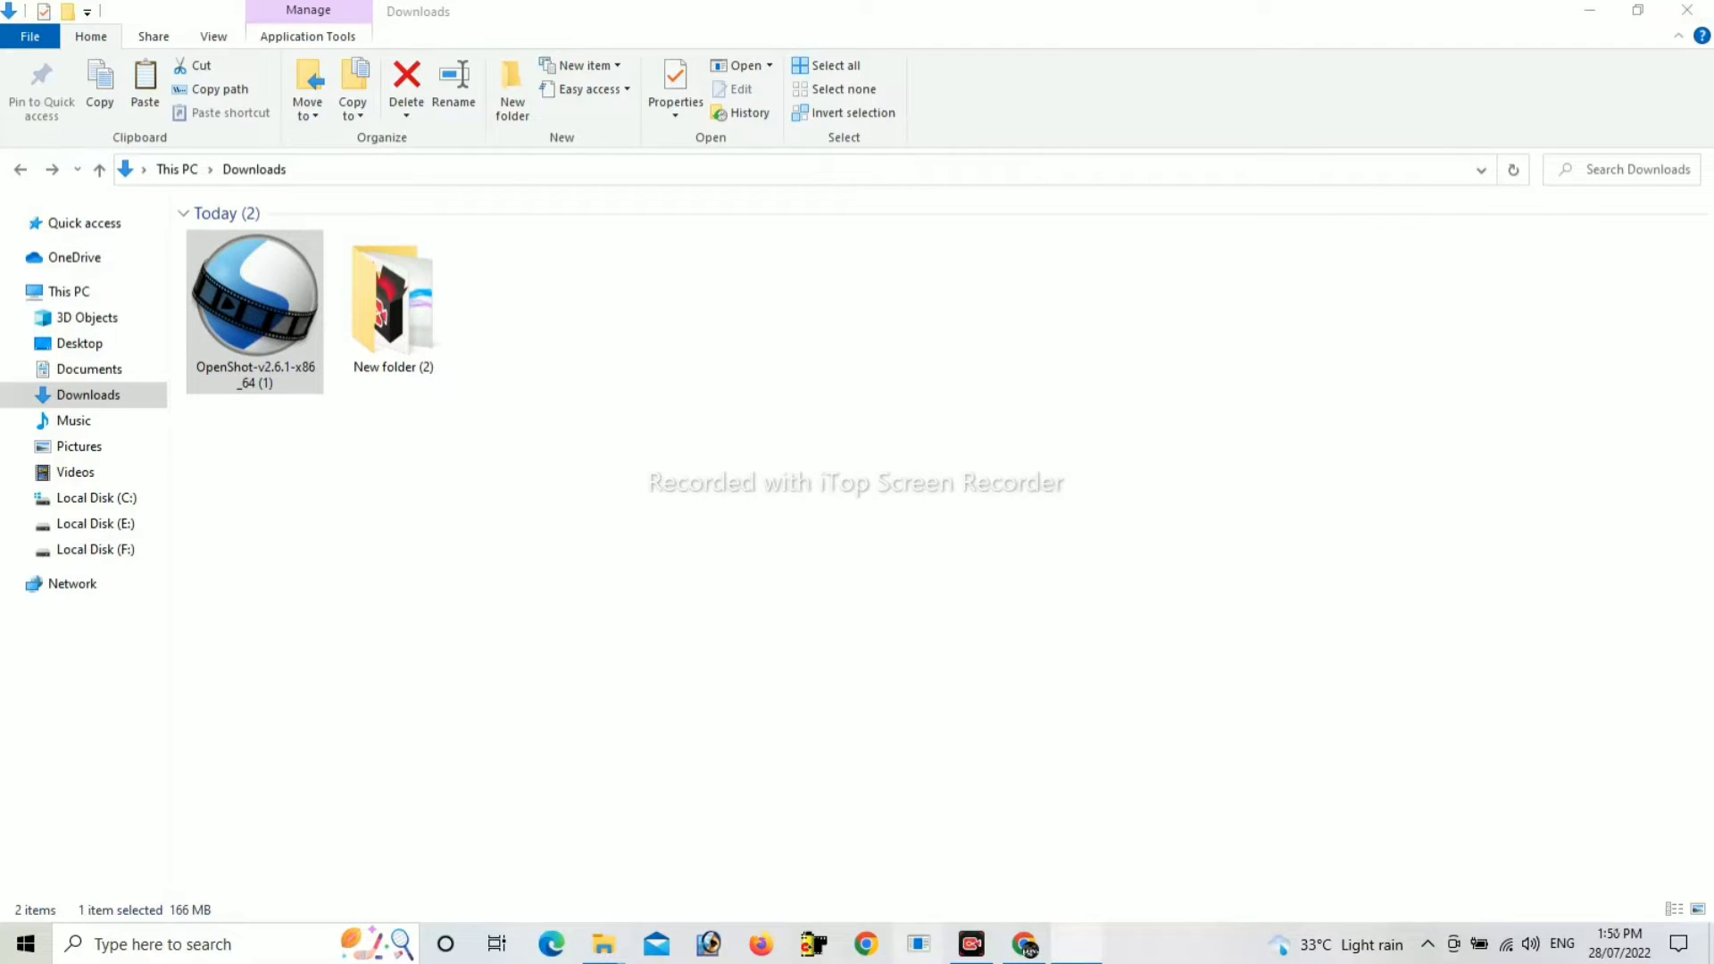
key("Return")
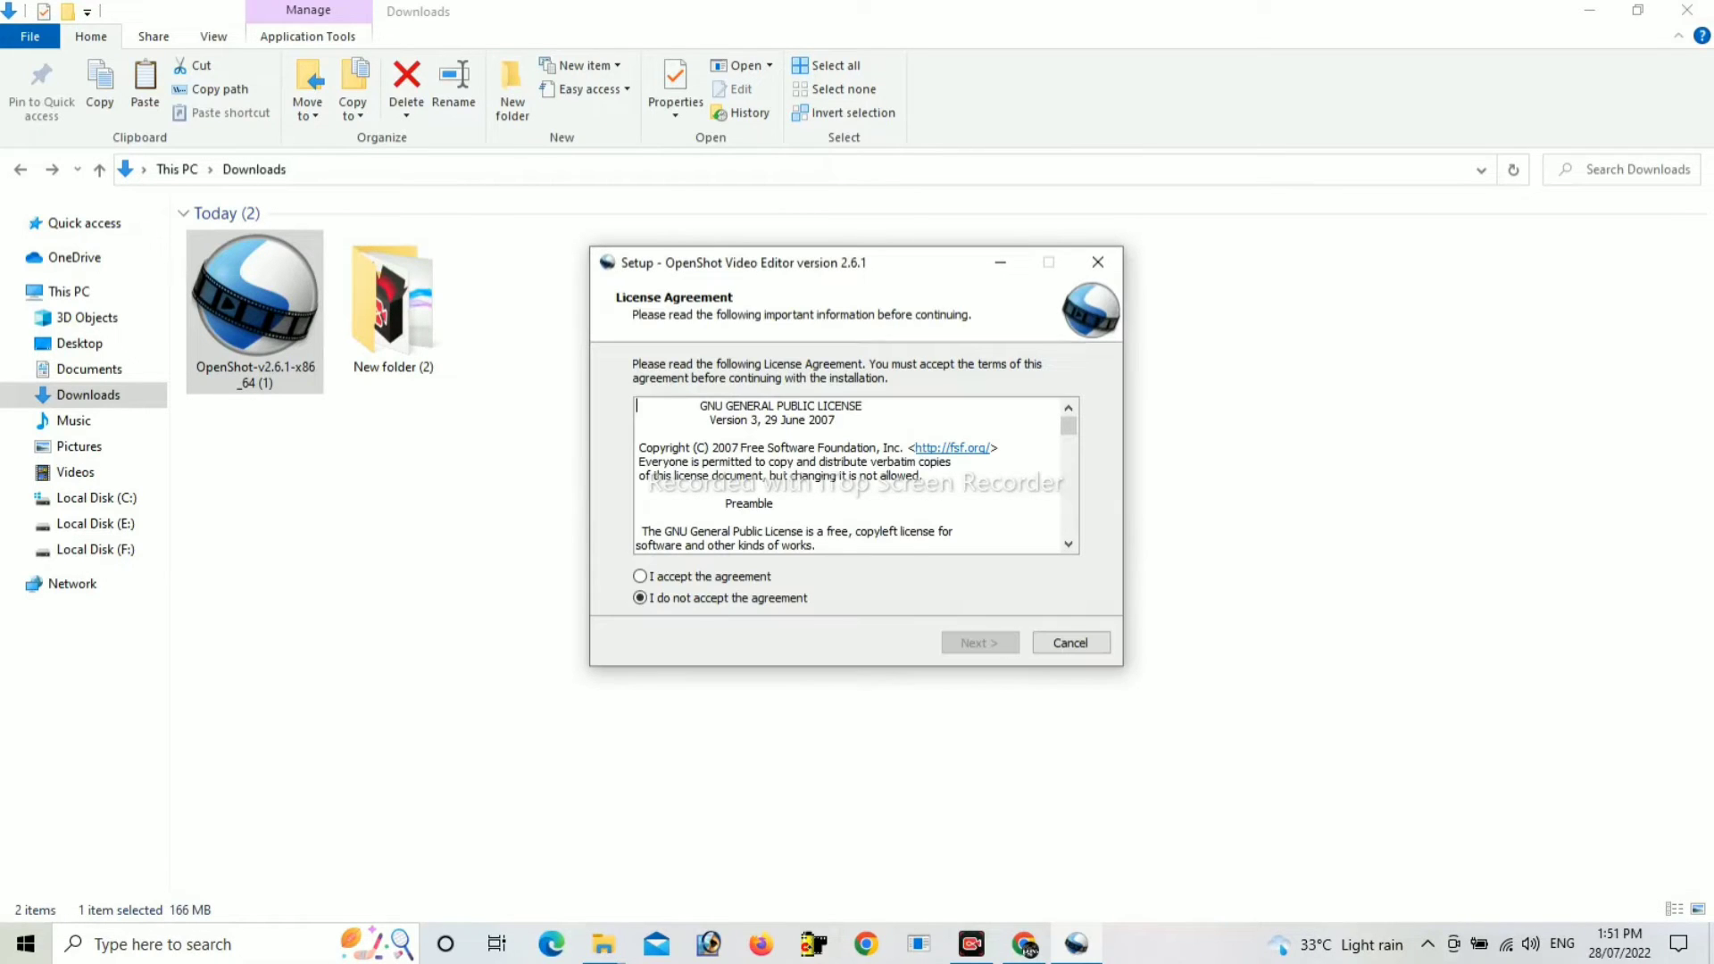
Accept the license agreement and keep C:\Program Files\OpenShot Video Editor as the destination folder.
key("Up")
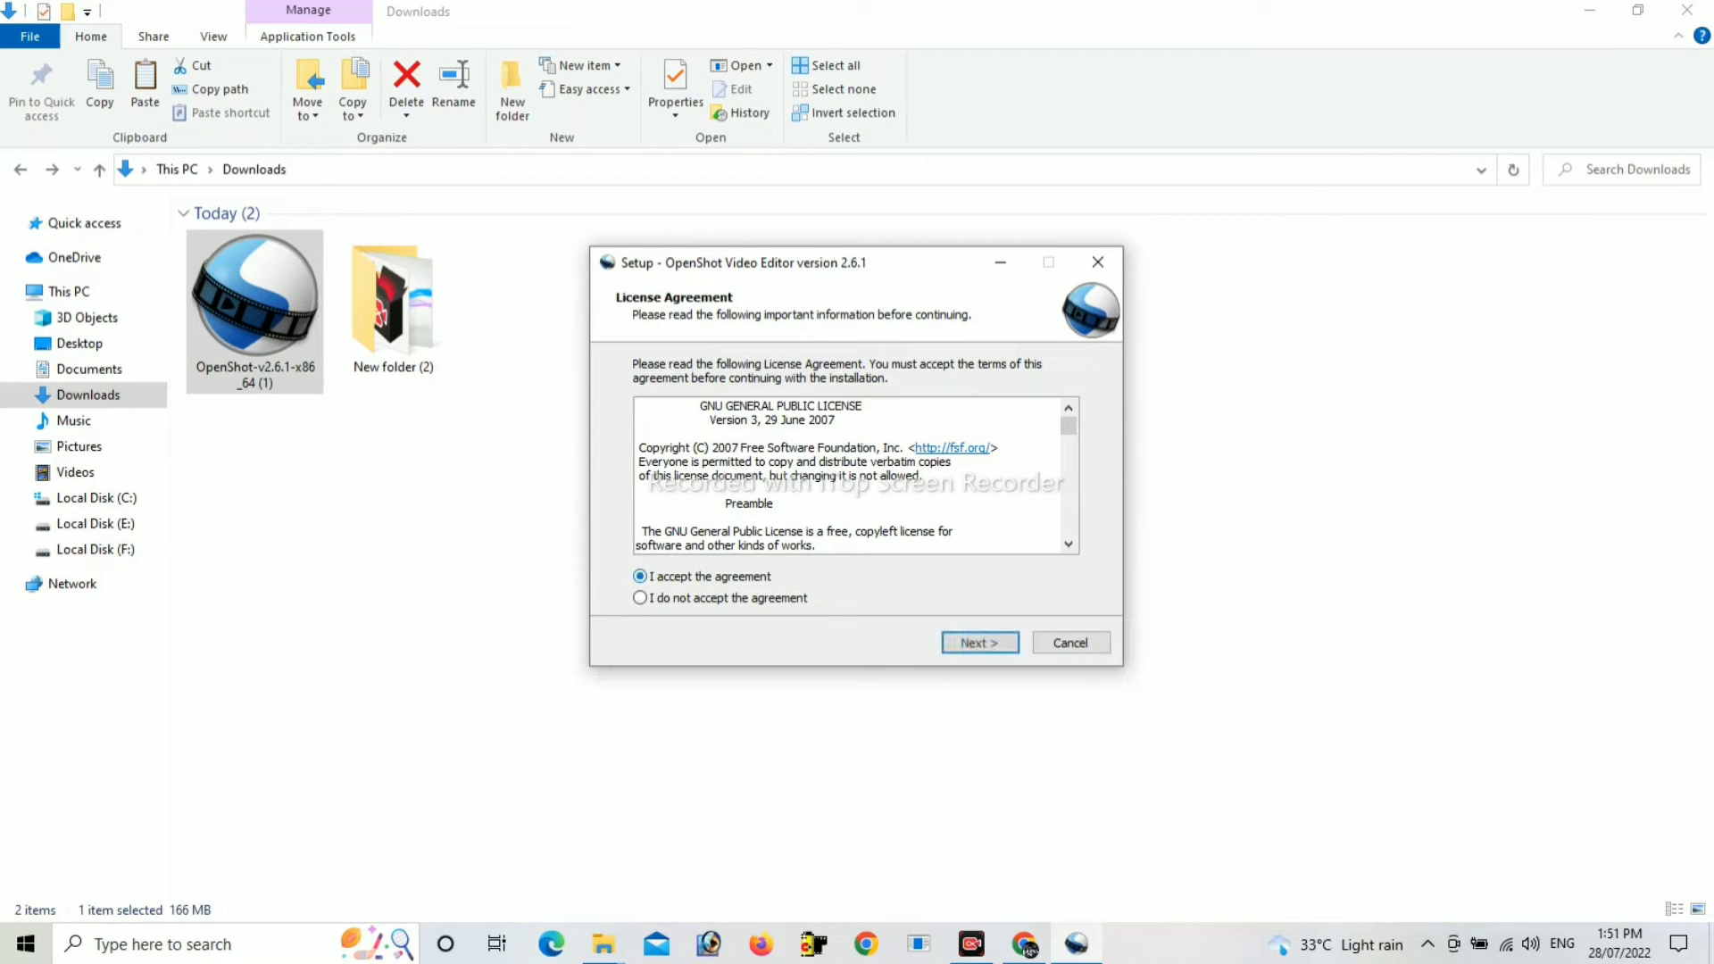
key("Return")
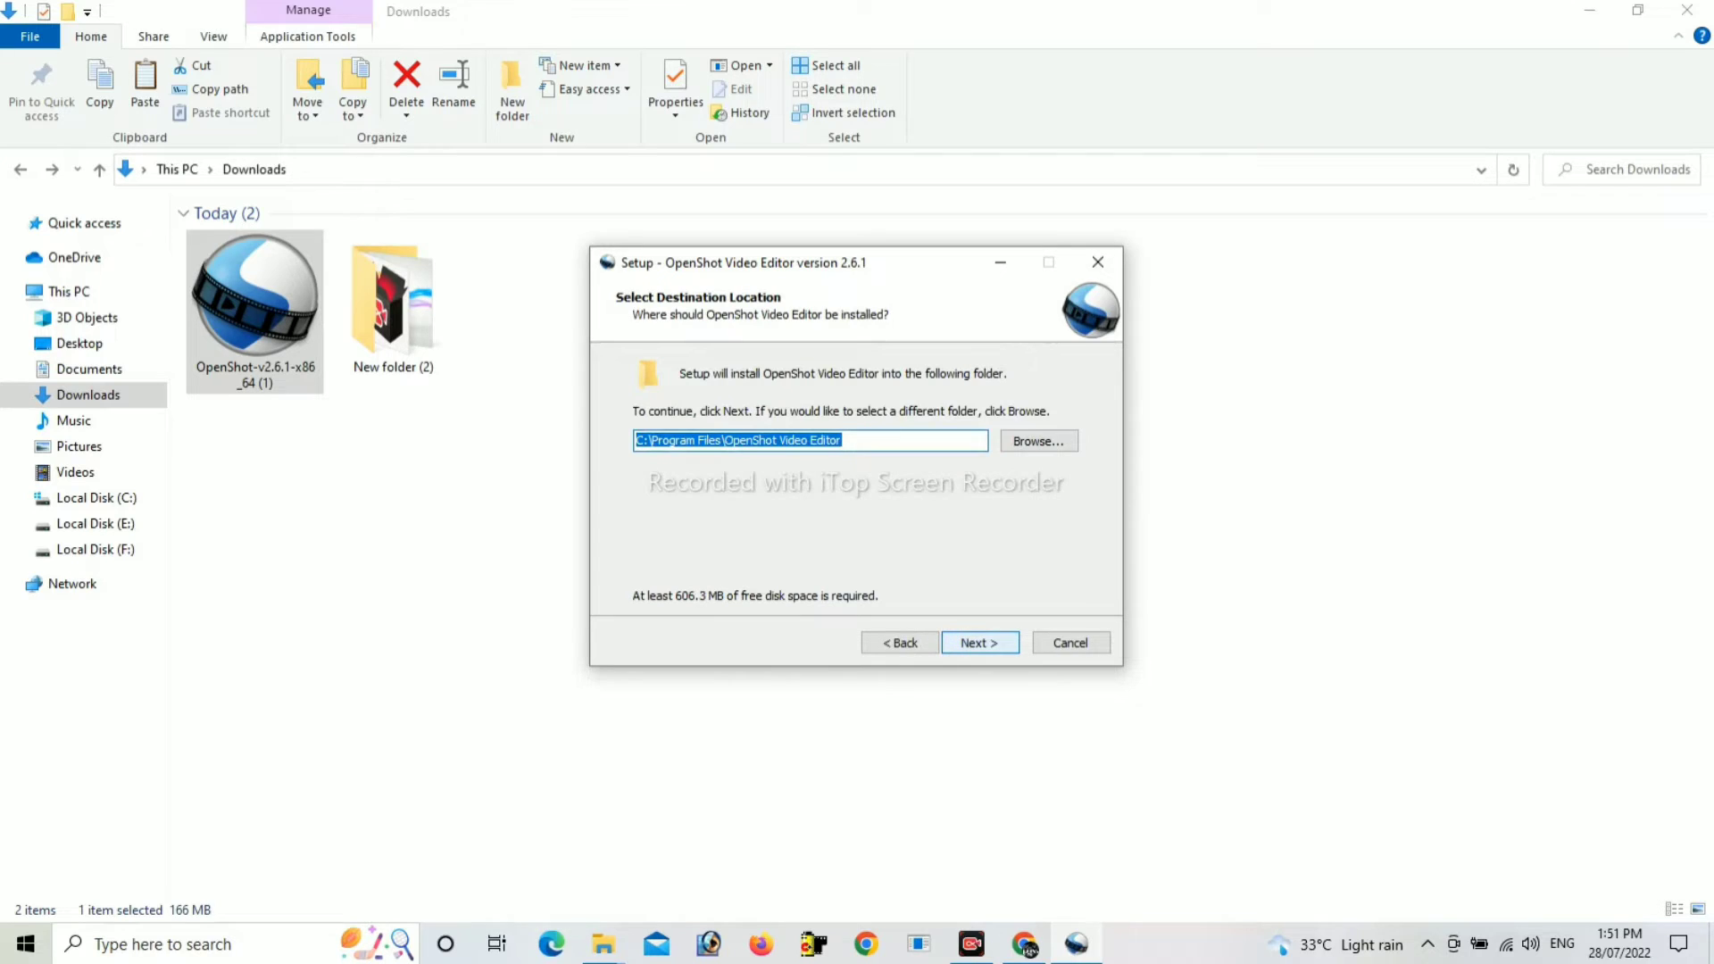
key("Return")
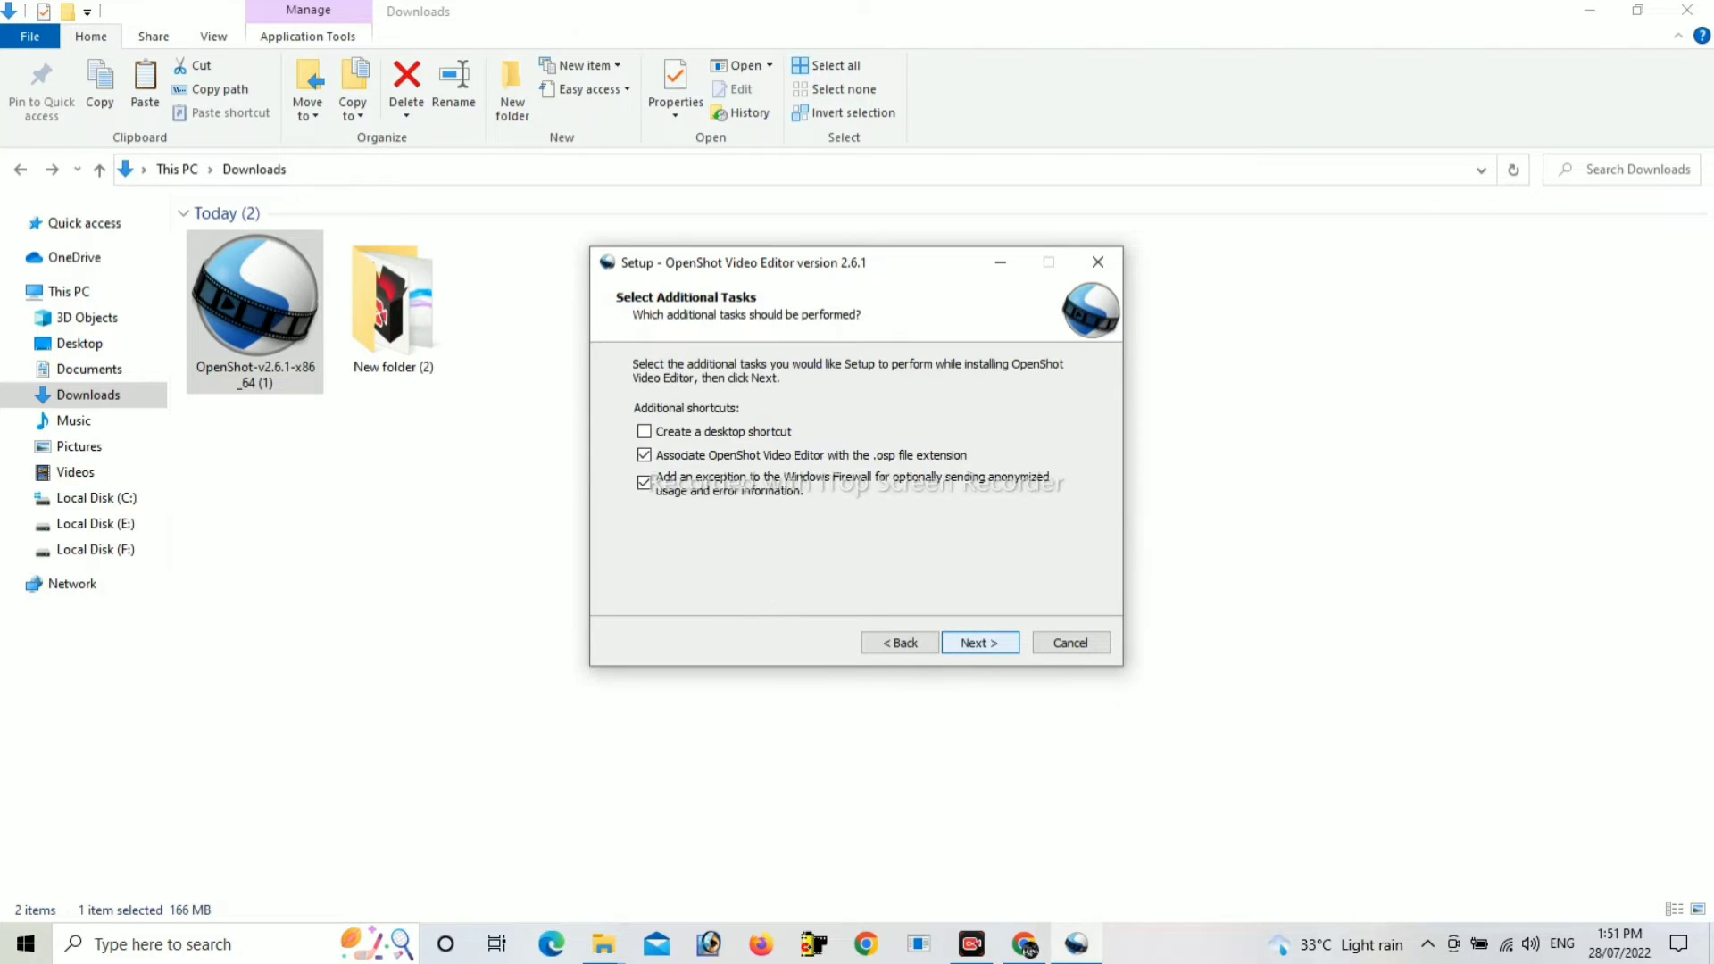
Install OpenShot Video Editor with a desktop shortcut and finish the setup with the launch option enabled.
key("Tab")
key("Tab")
key("space")
key("Return")
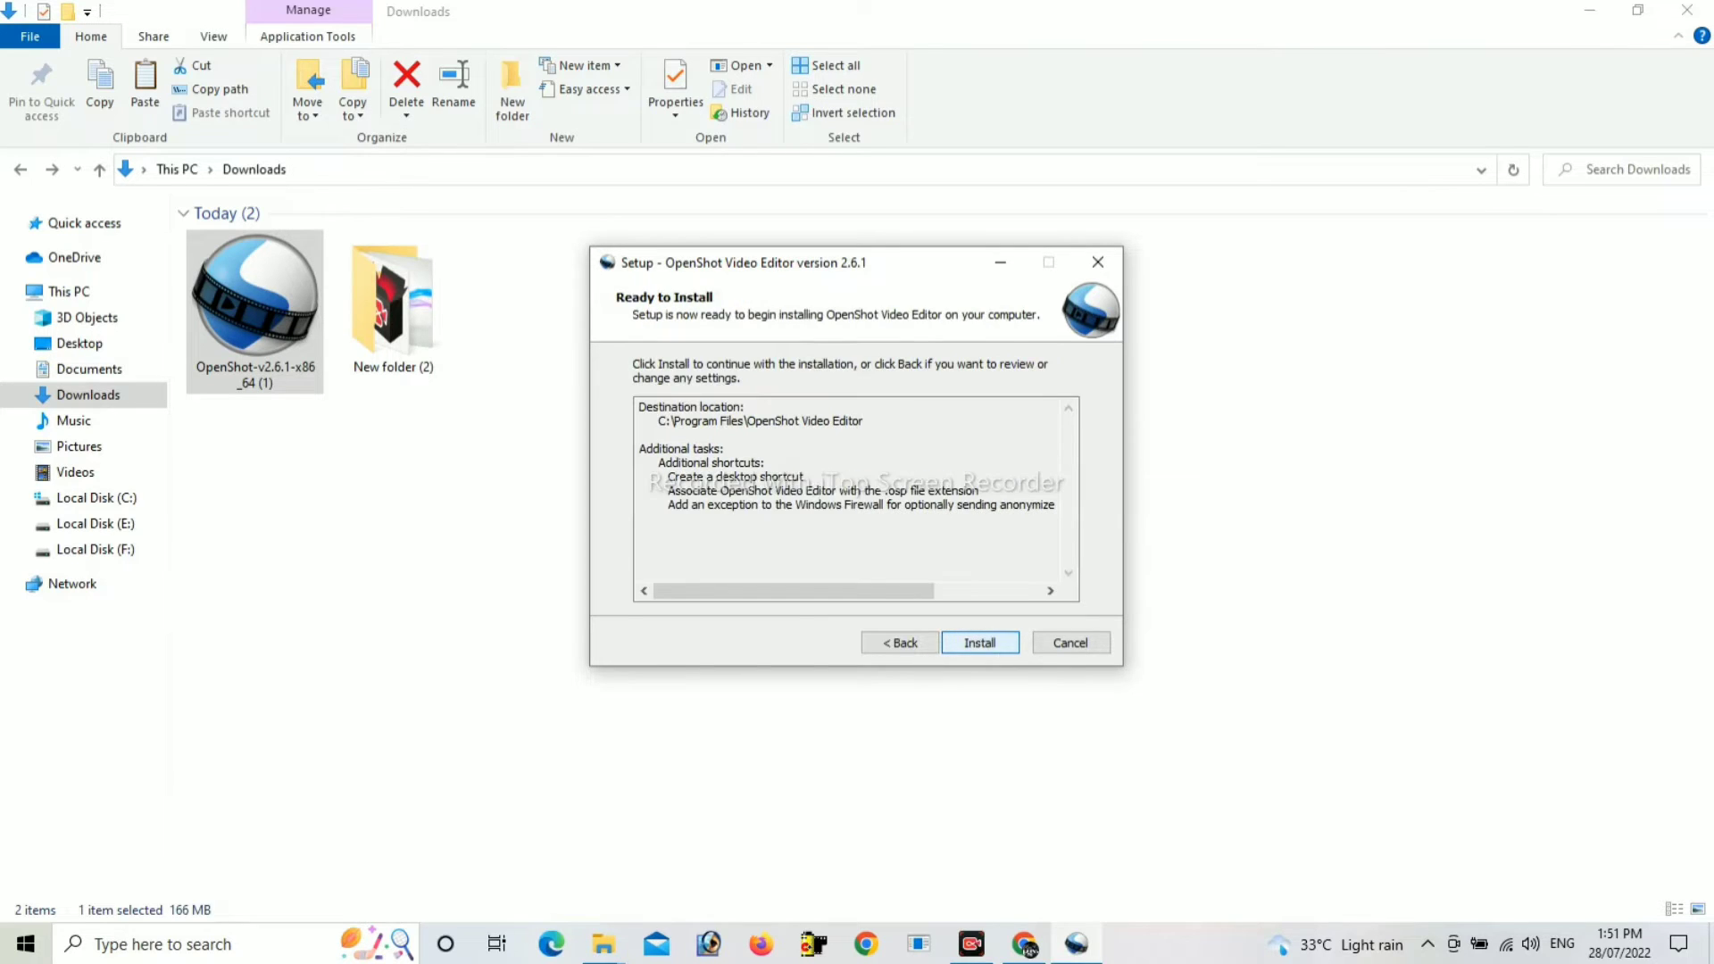
key("Return")
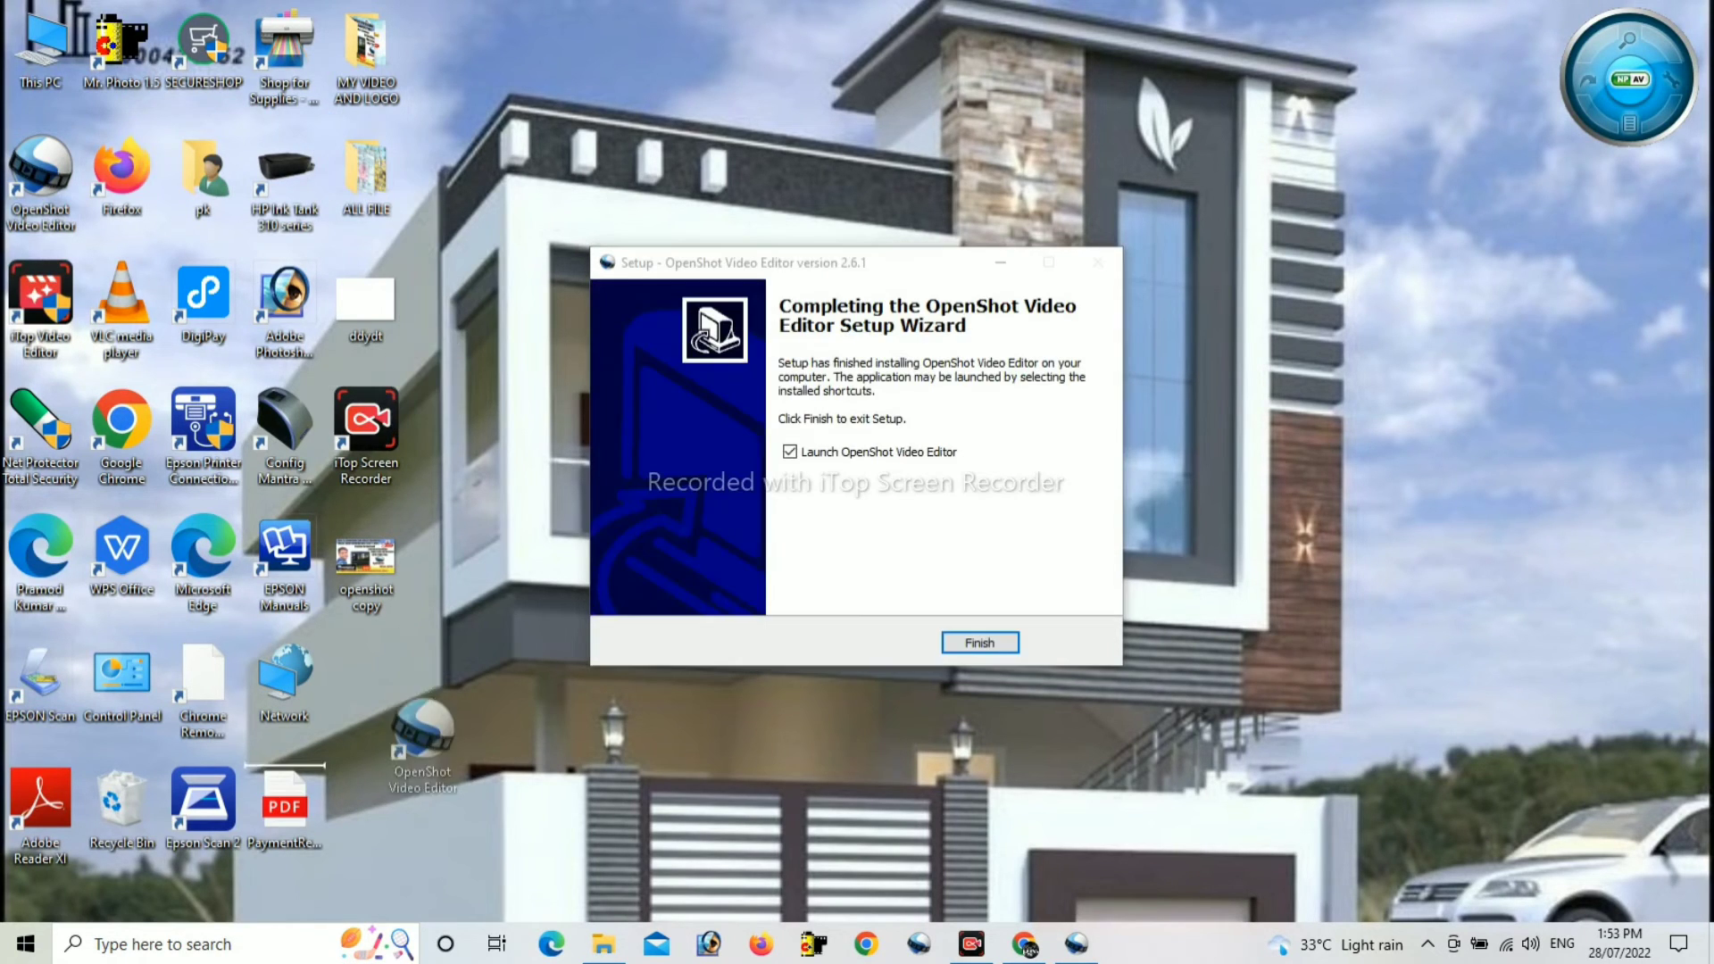
key("Return")
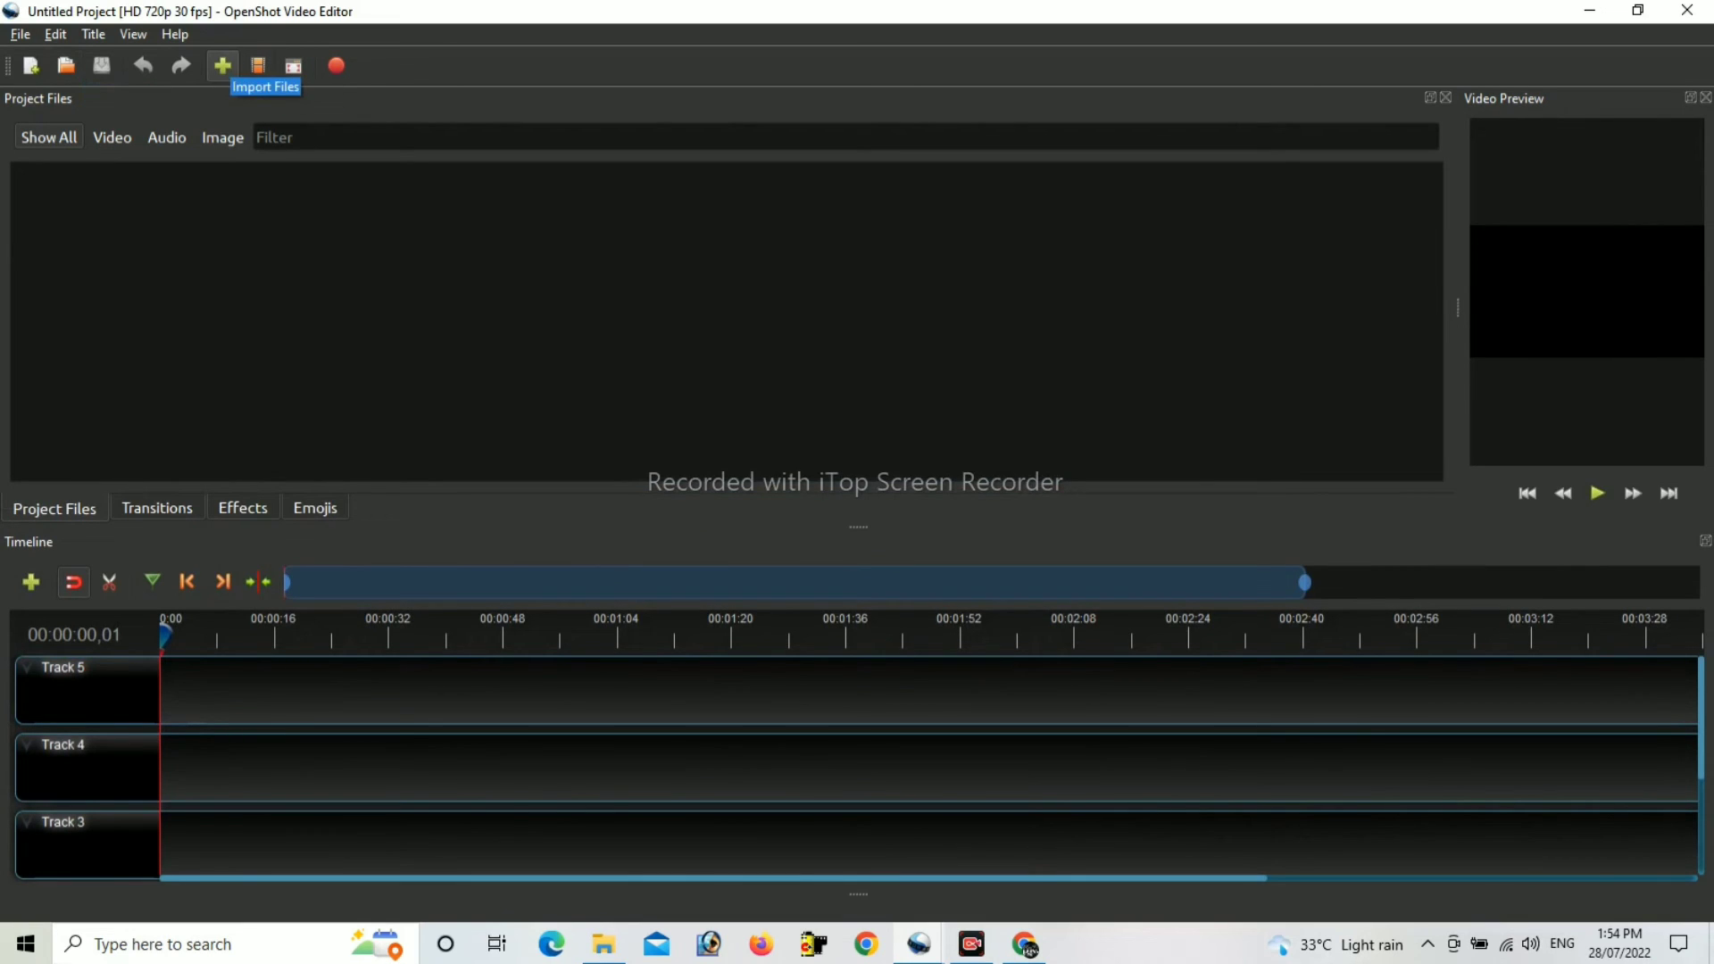
Import the "kinemaster download" video from the MY VIDEO AND LOGO folder on the Desktop into the project.
left_click(222, 66)
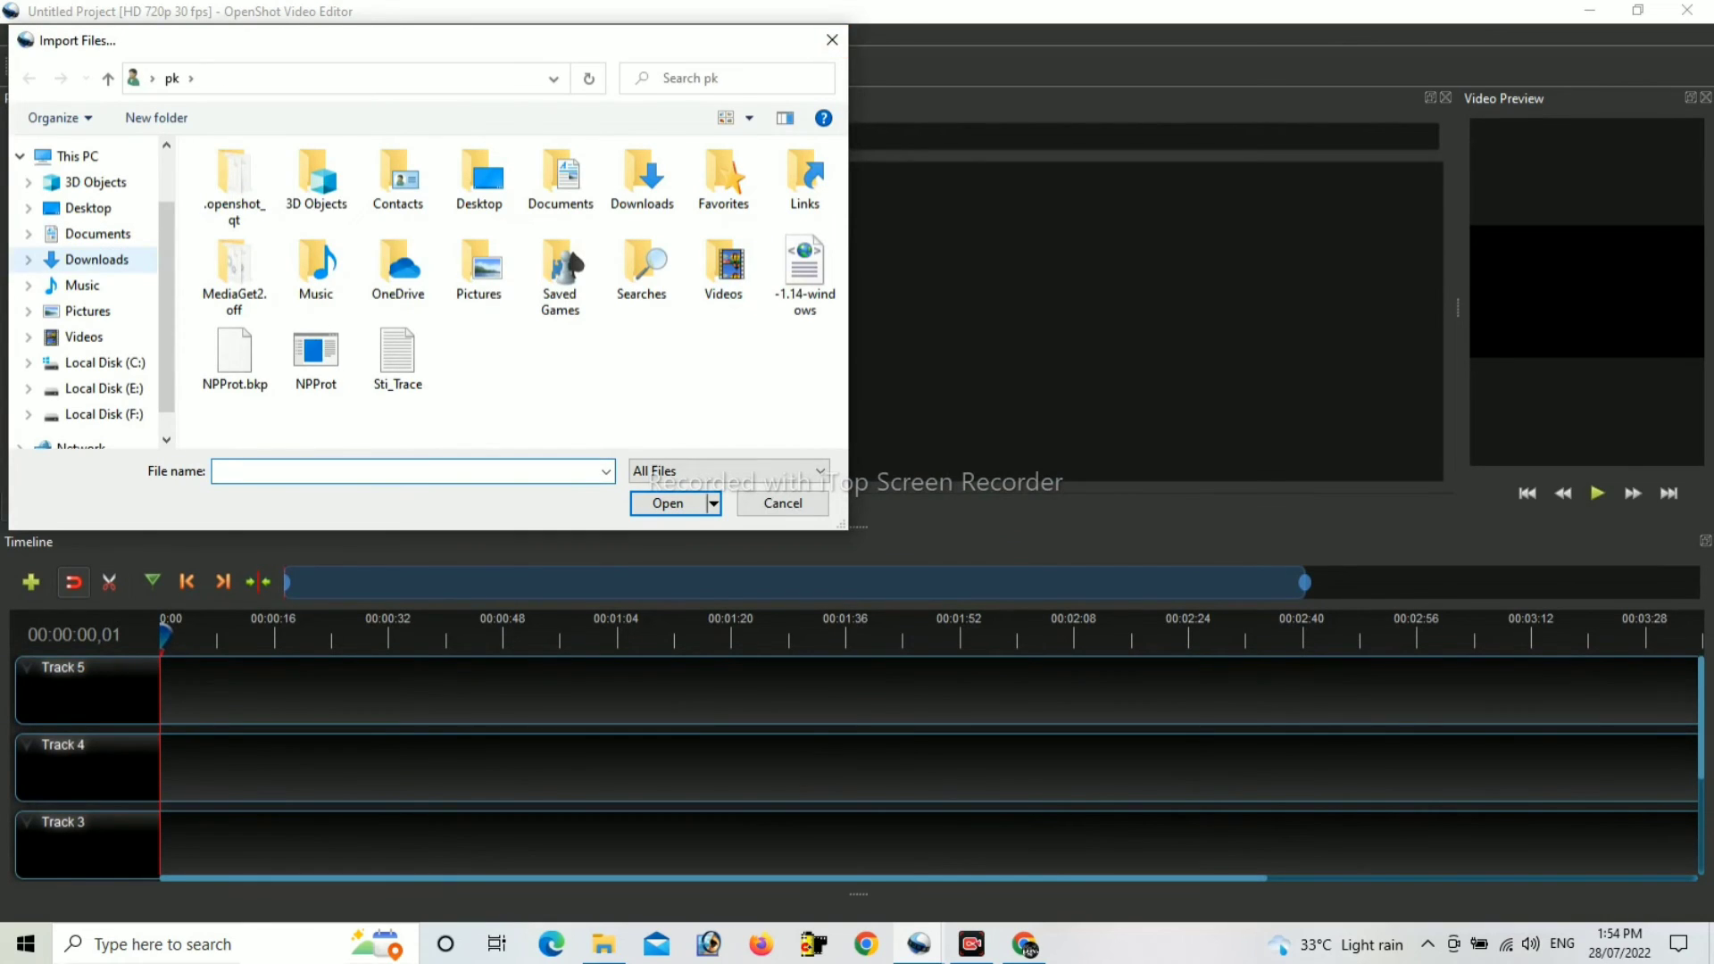
left_click(96, 259)
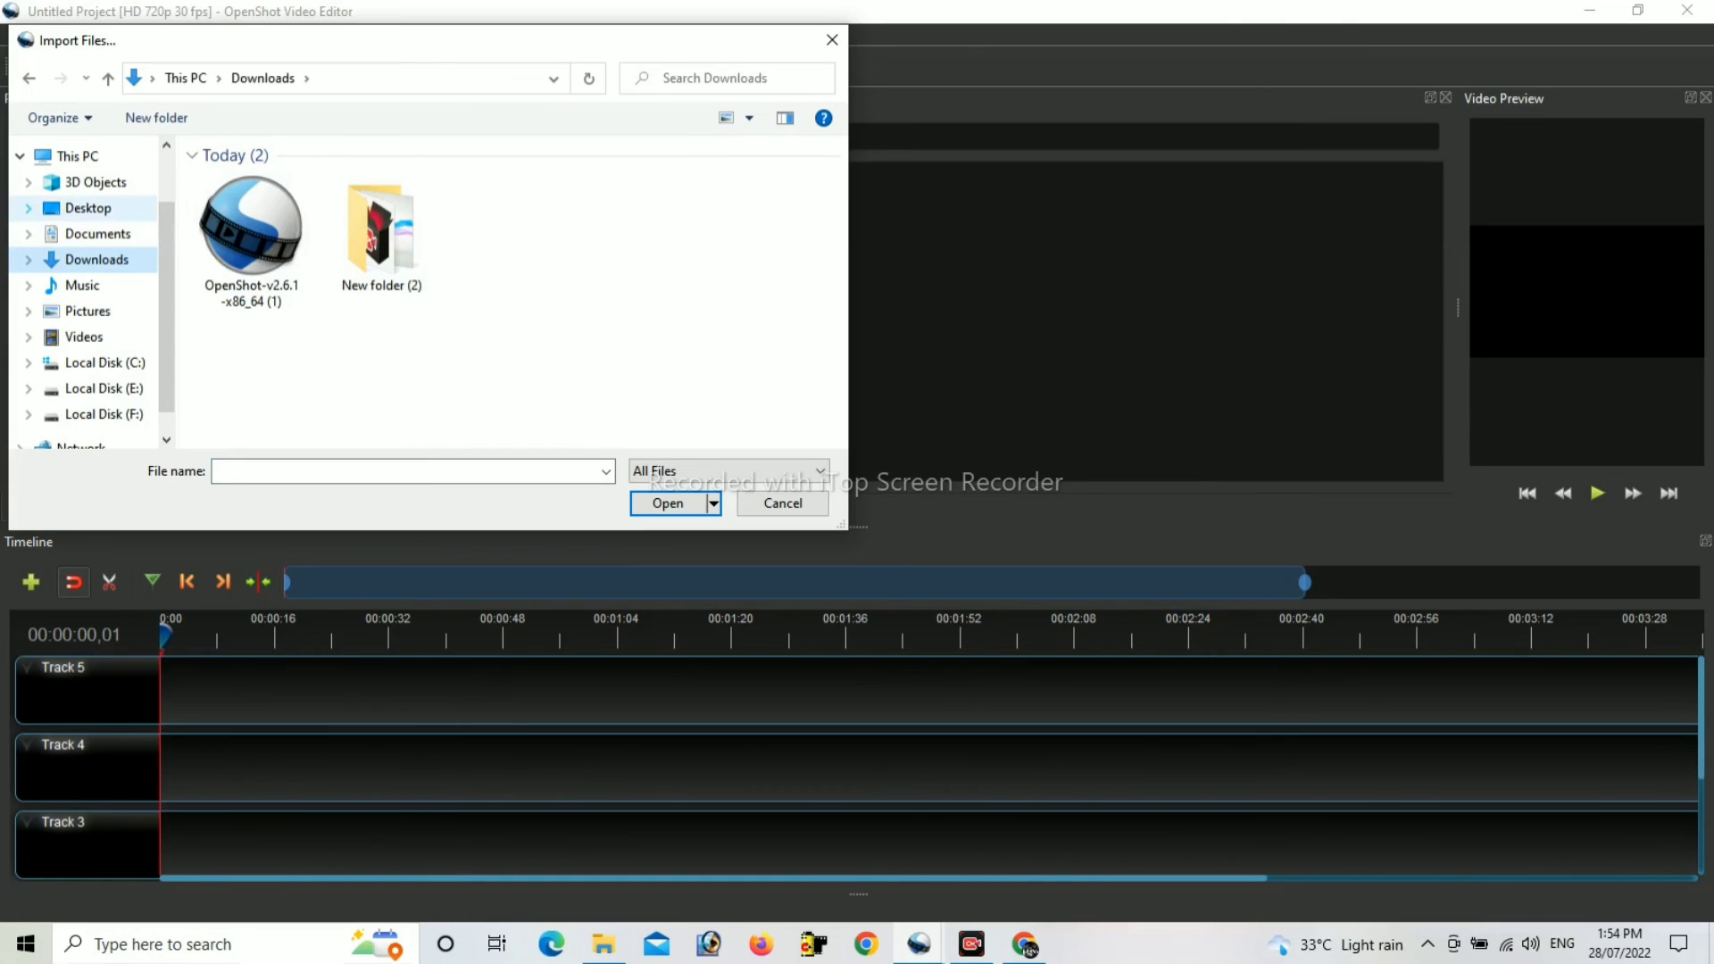
left_click(88, 207)
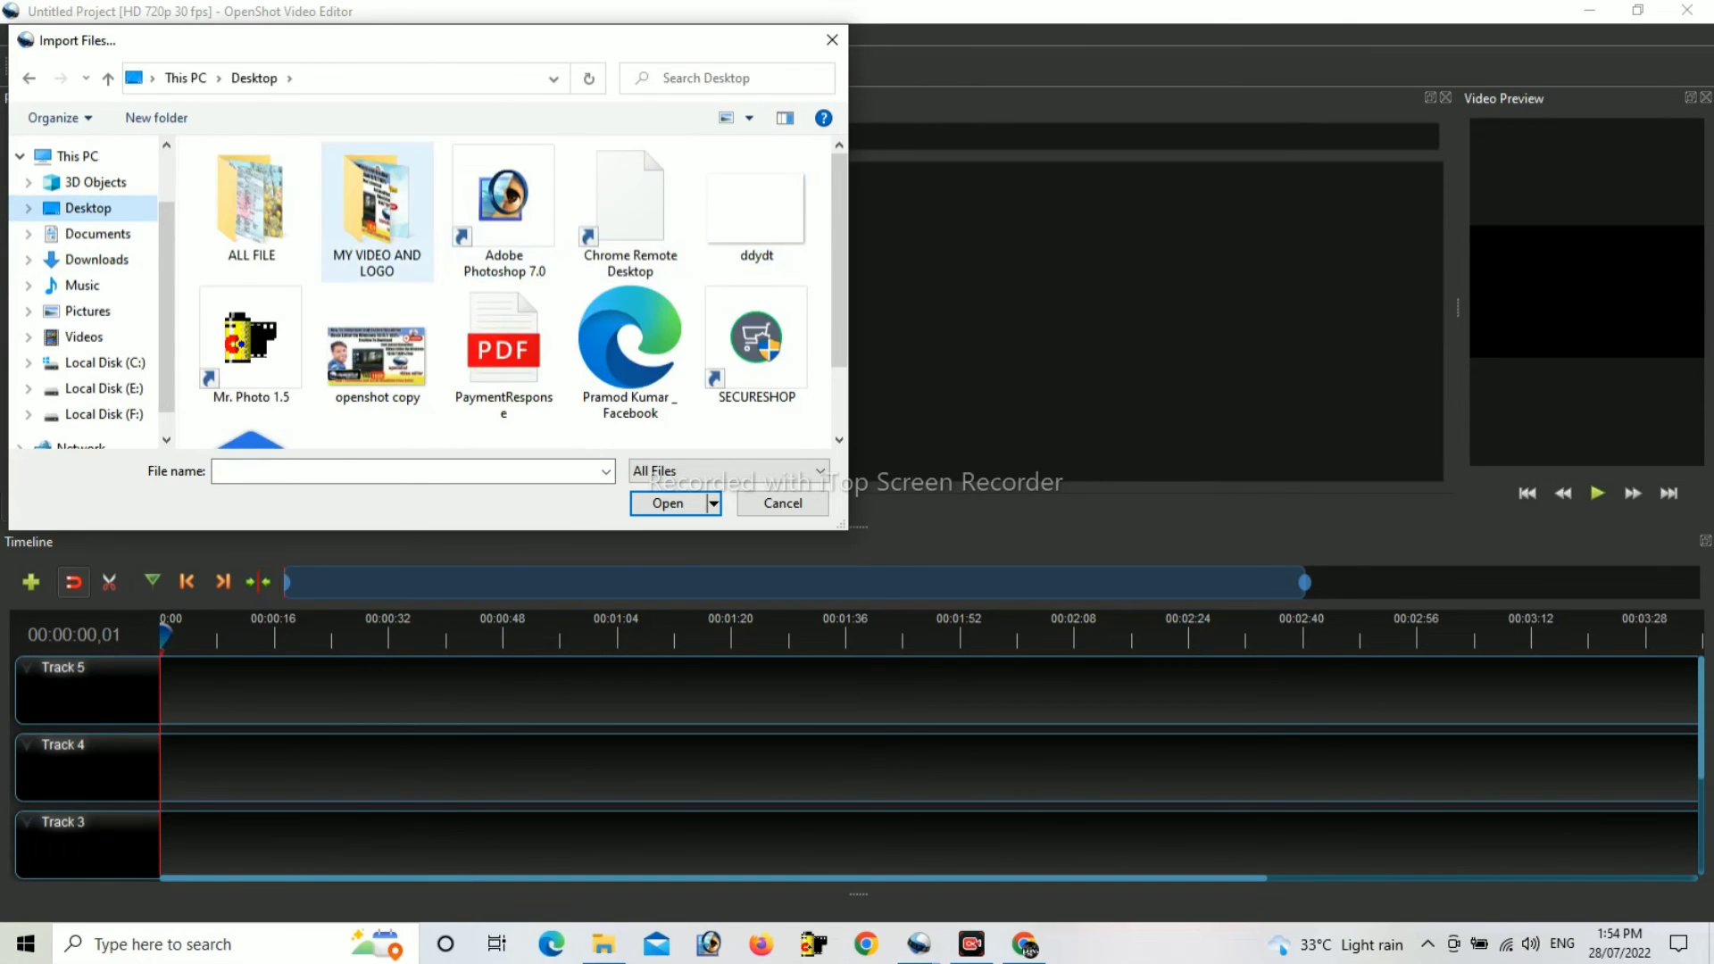
double_click(372, 201)
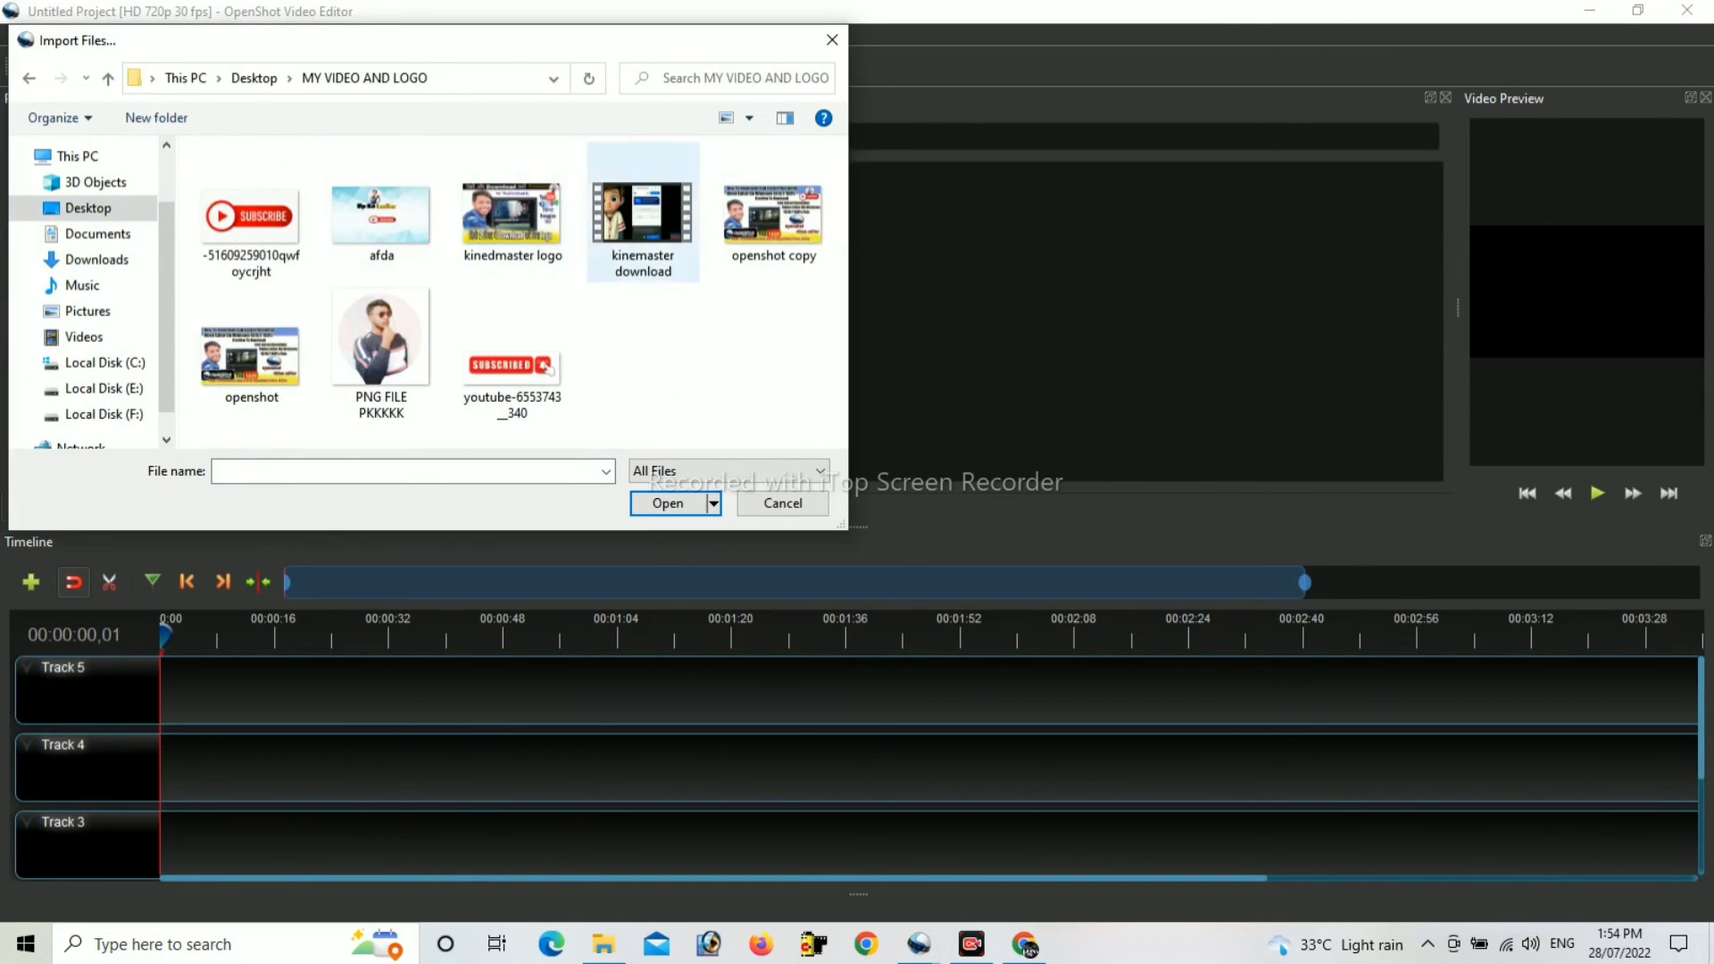
double_click(643, 214)
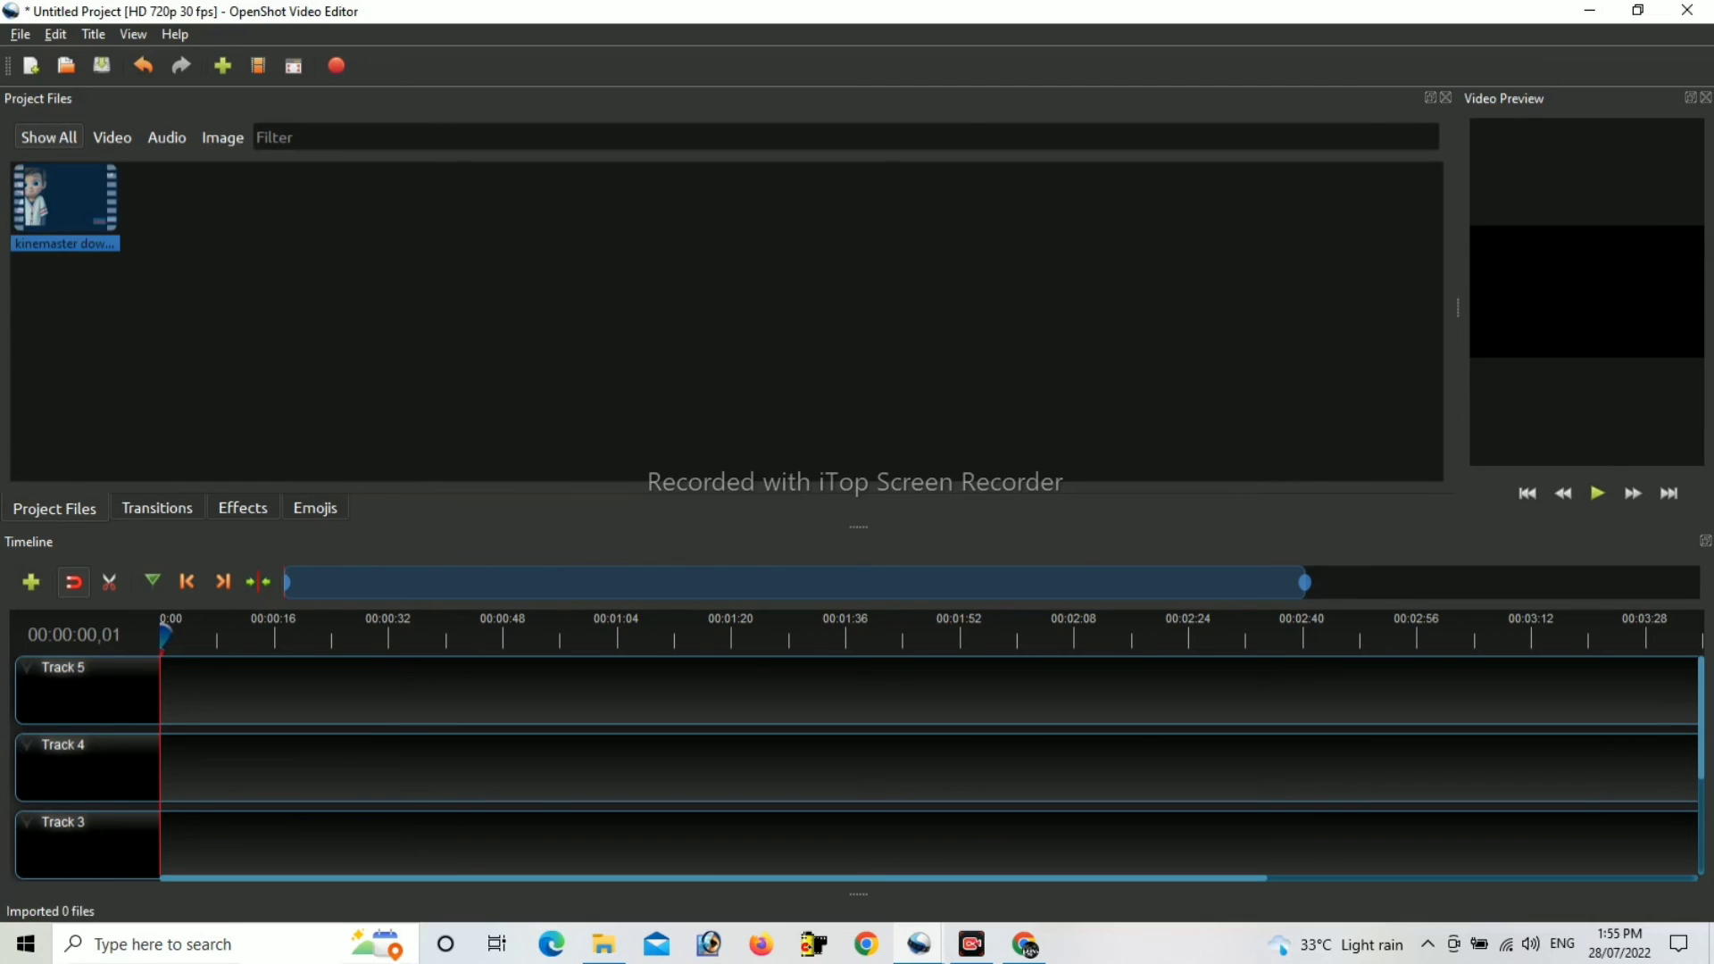
Place the "kinemaster download" clip at the start of Track 5 and play part of it in the video preview.
key("space")
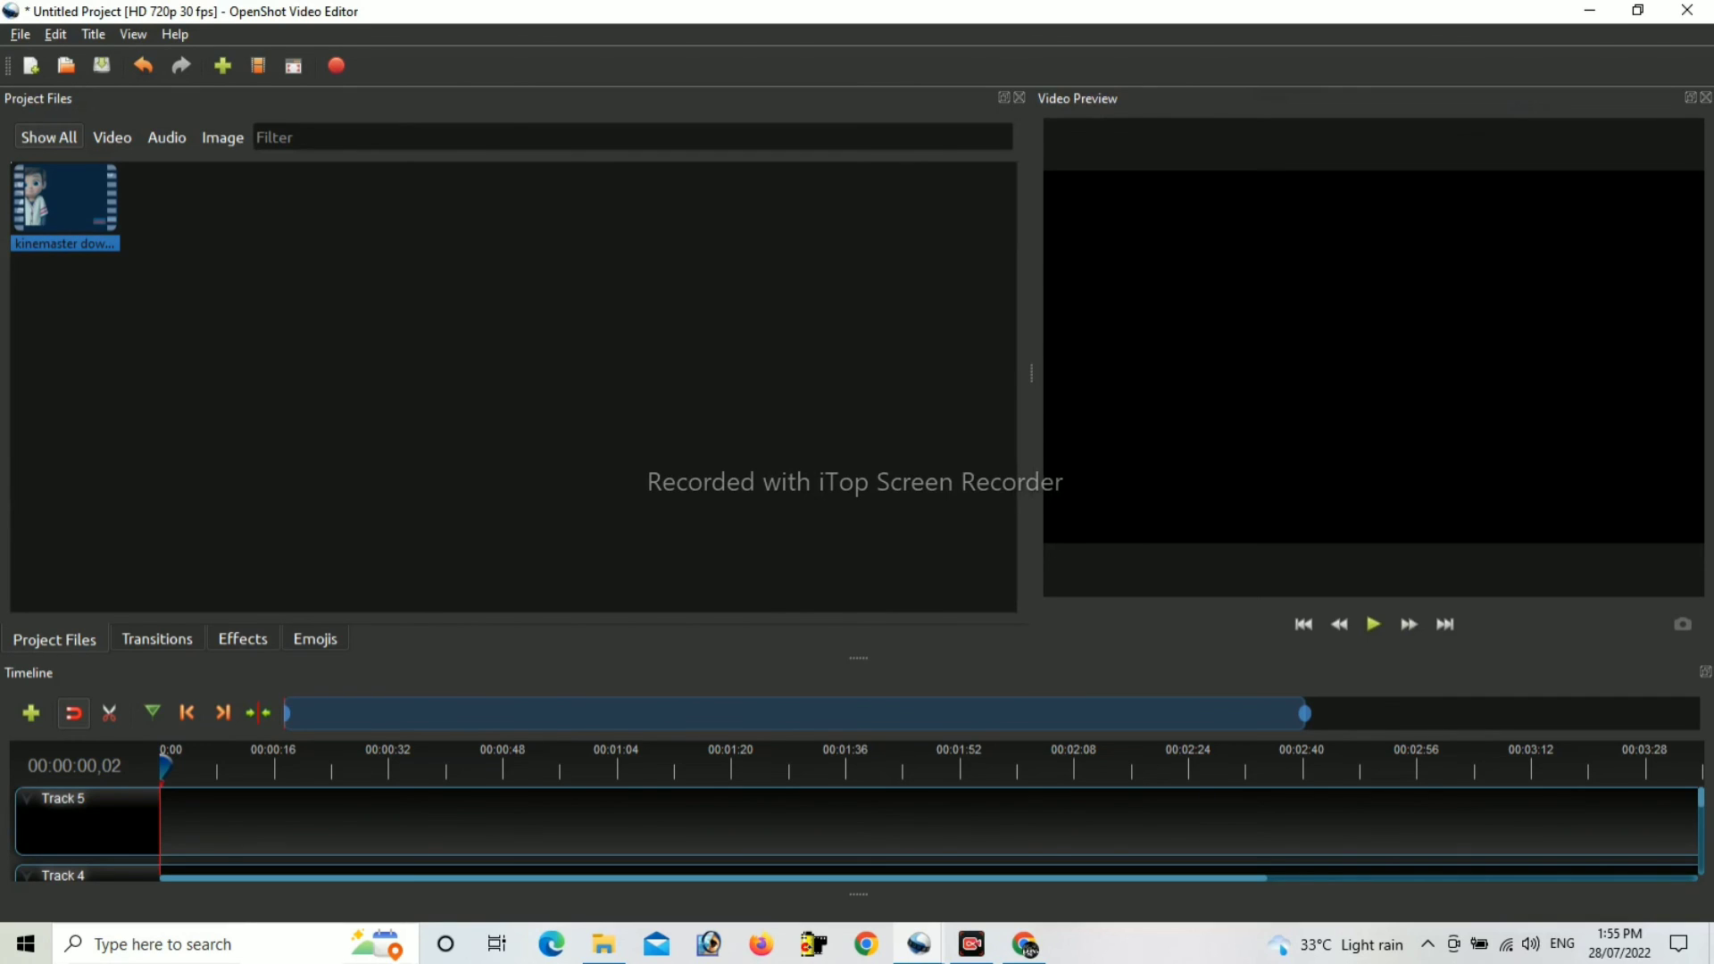
left_click_drag(65, 203, 304, 822)
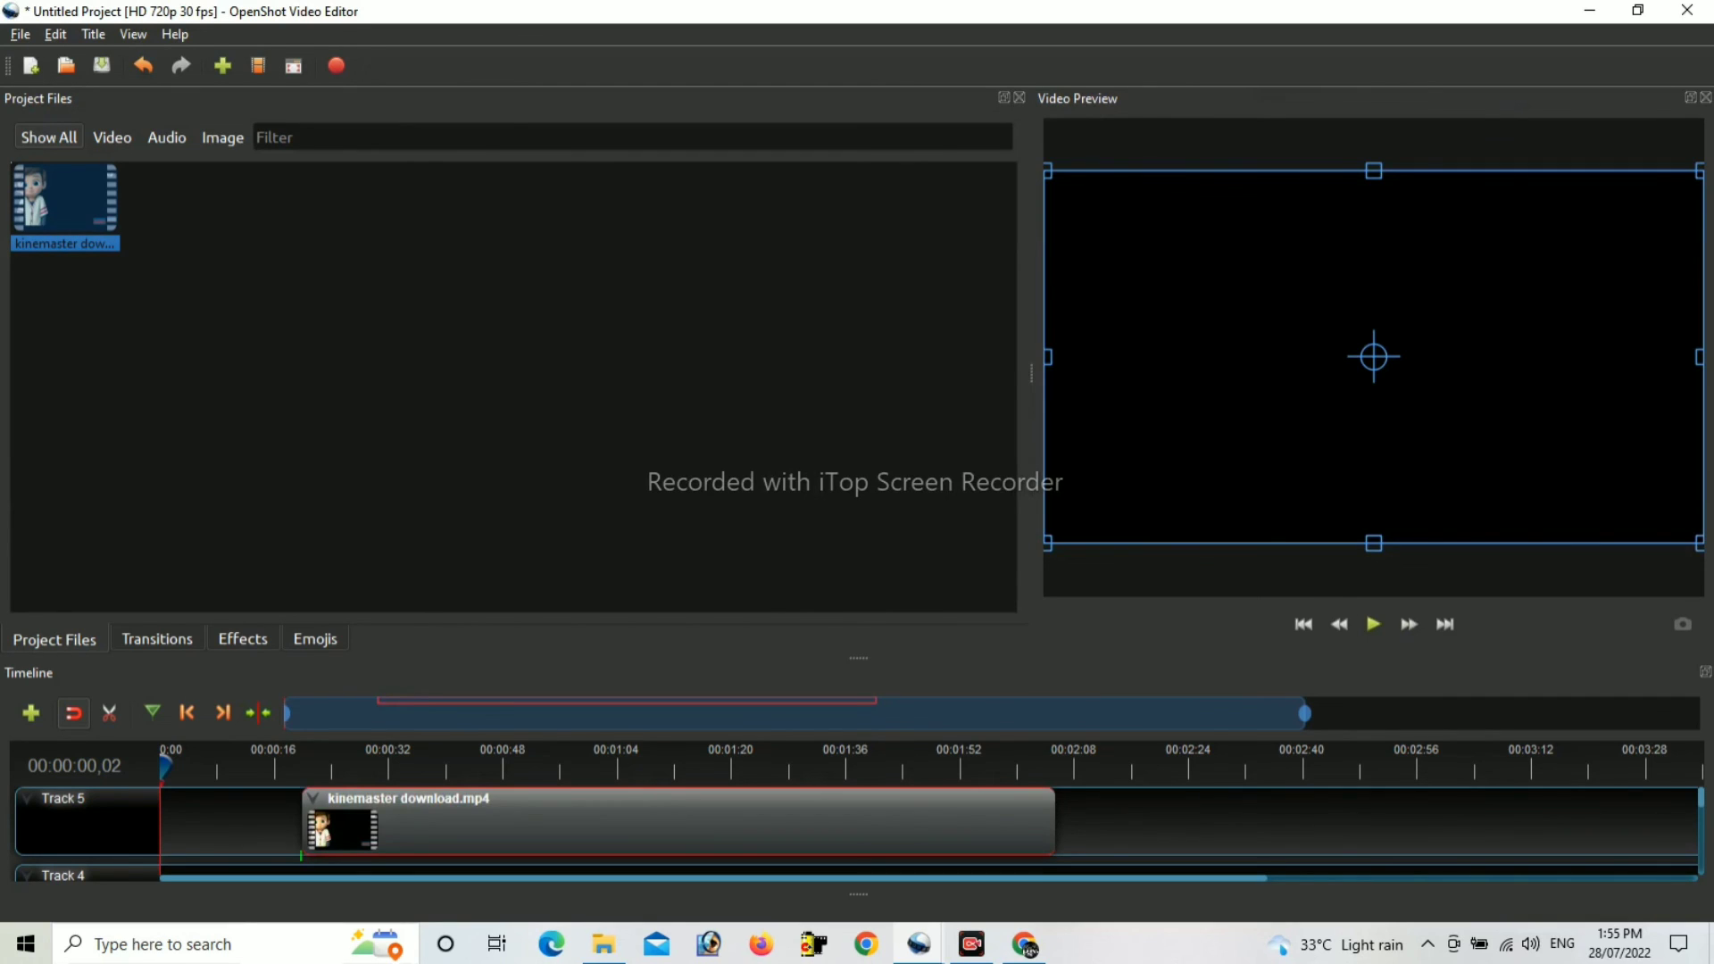
left_click(1374, 624)
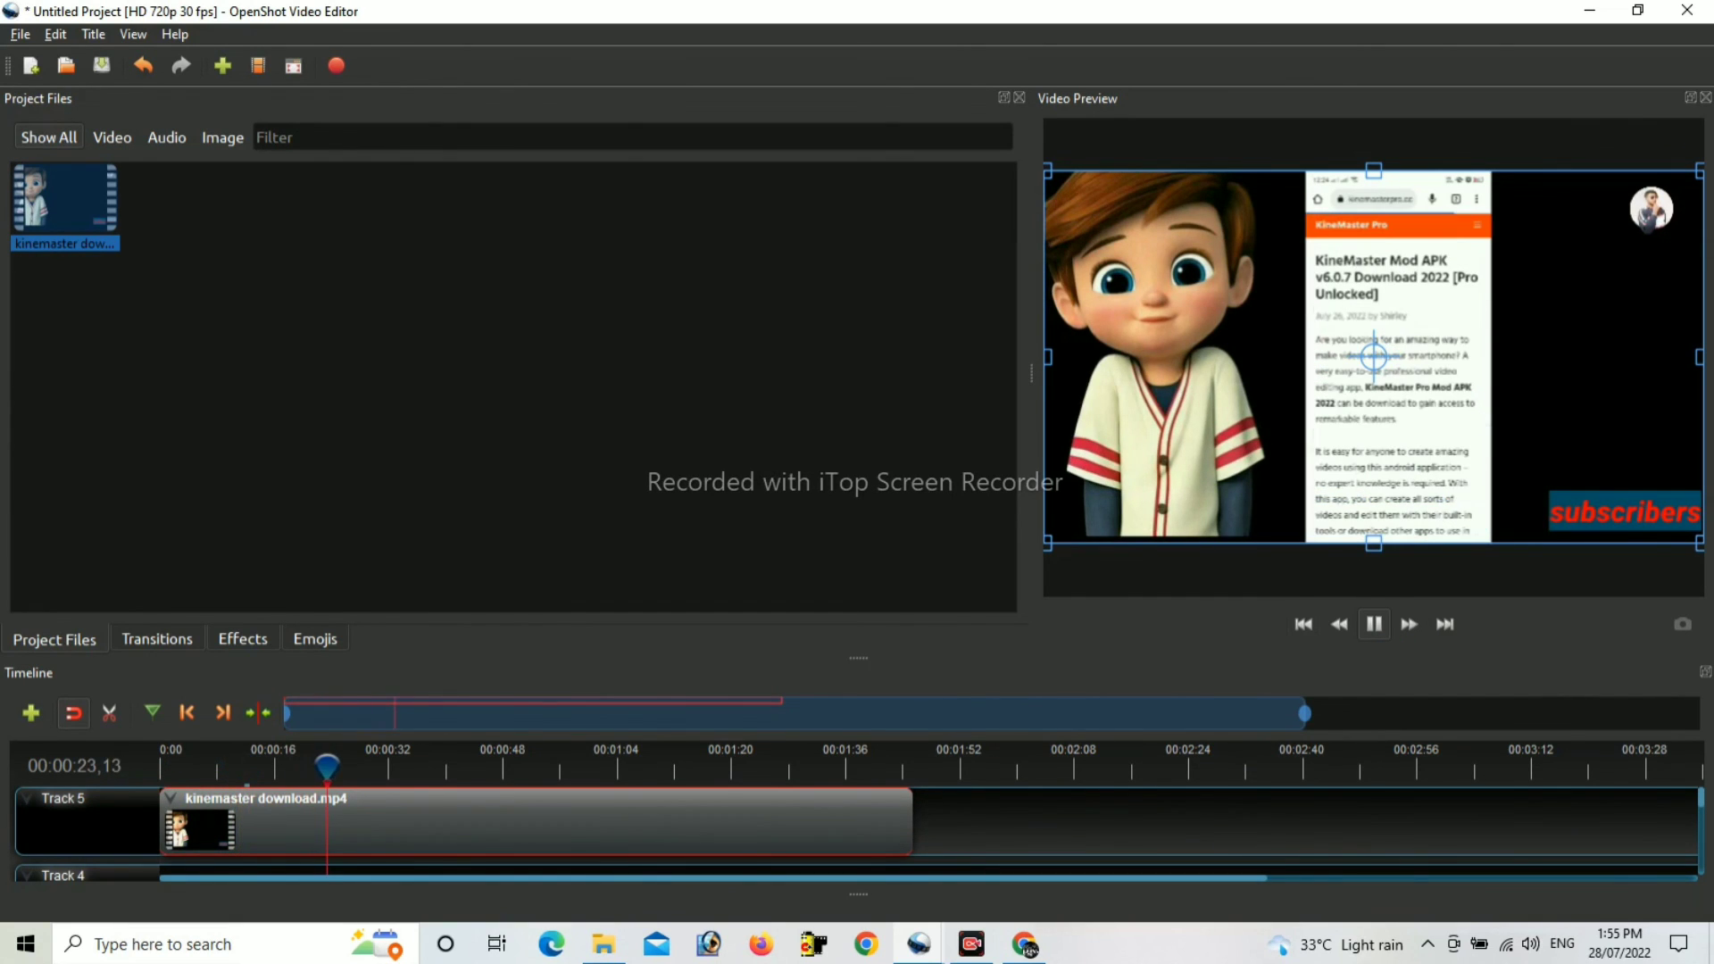
left_click(1374, 624)
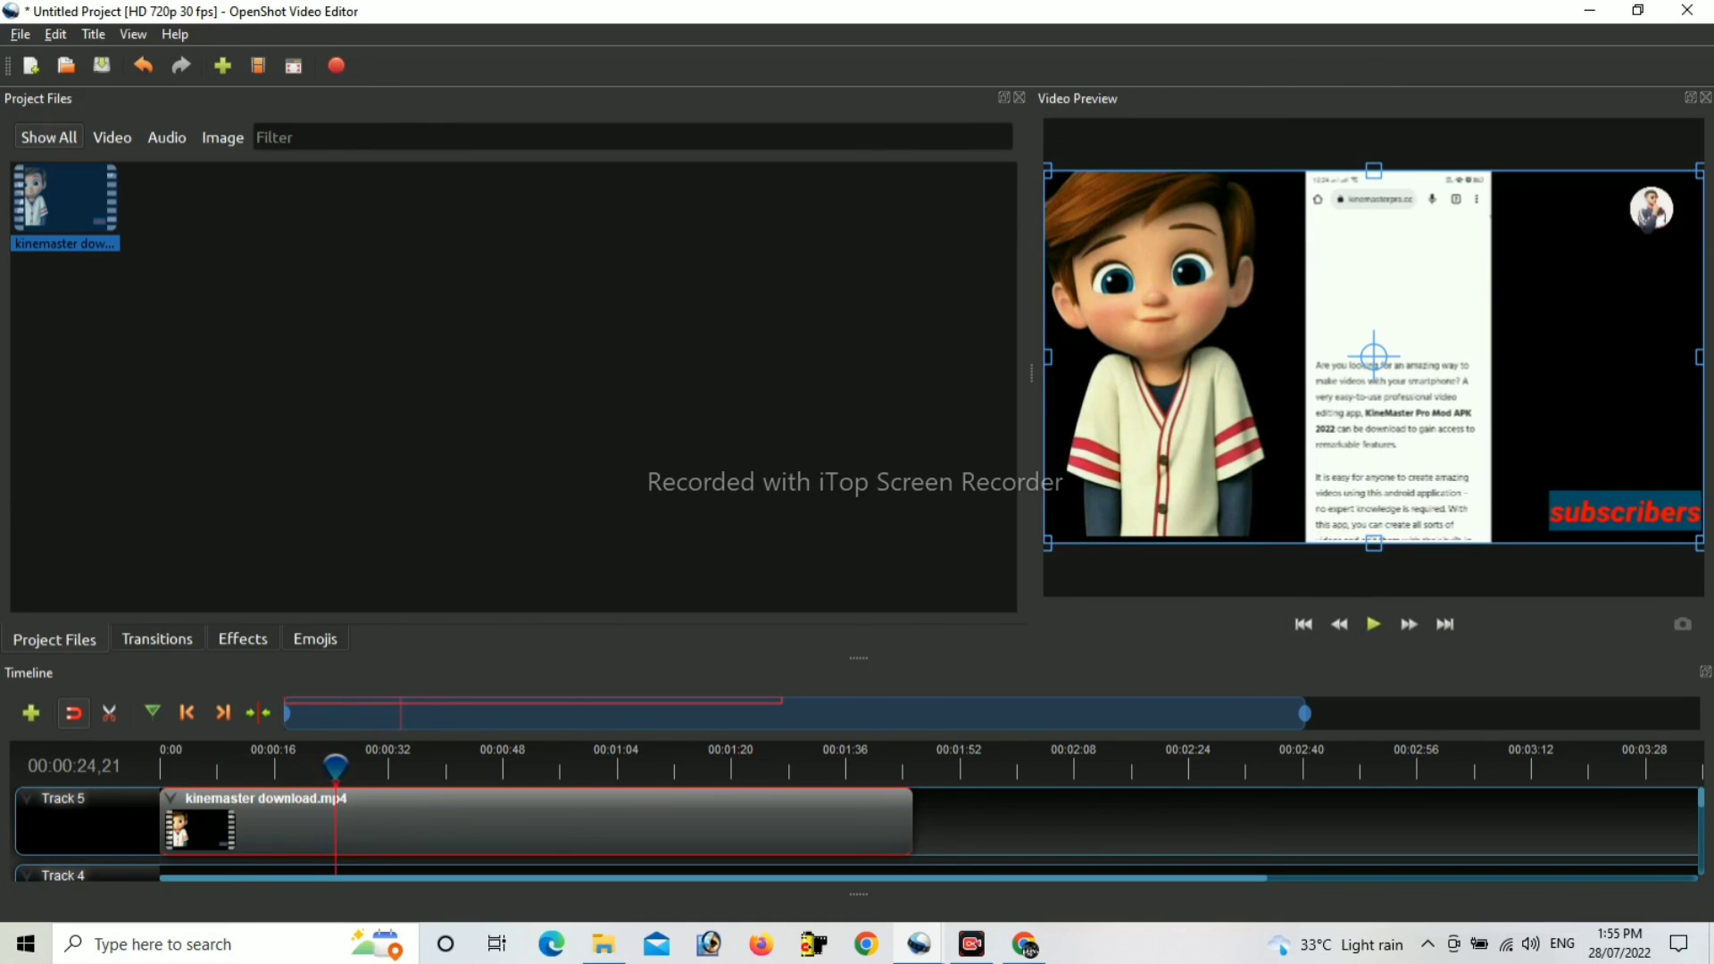
Close the project without saving it and reopen OpenShot Video Editor in a maximized window.
left_click(1687, 11)
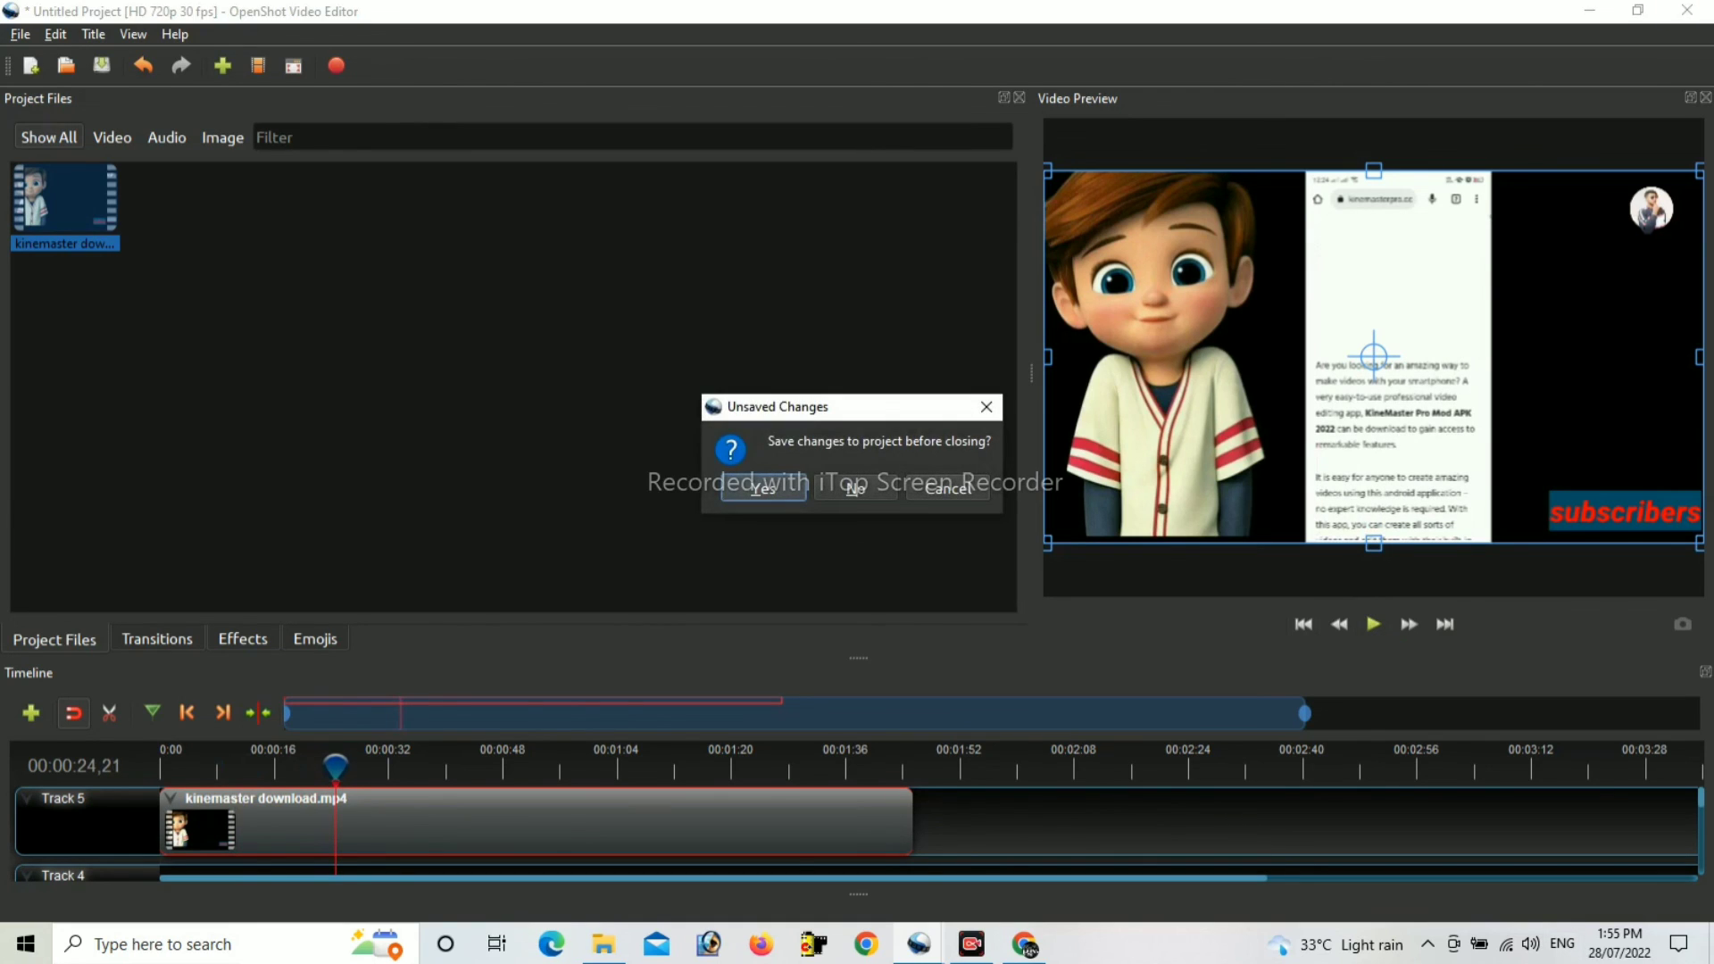
key("Return")
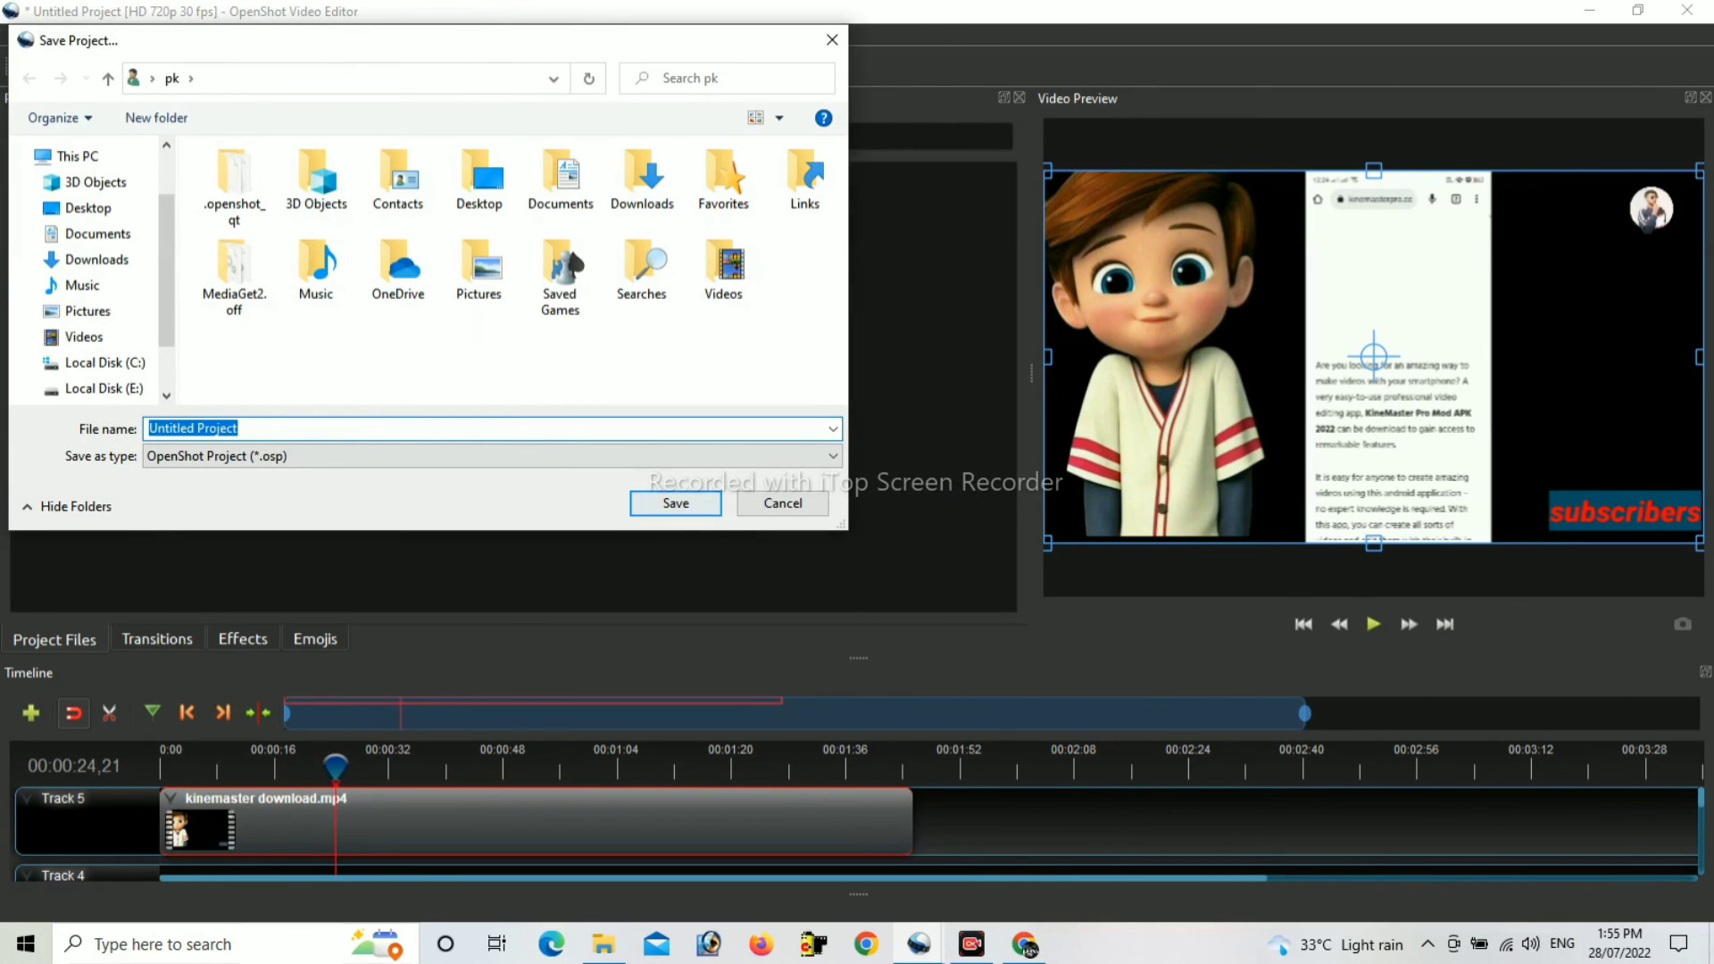
key("Escape")
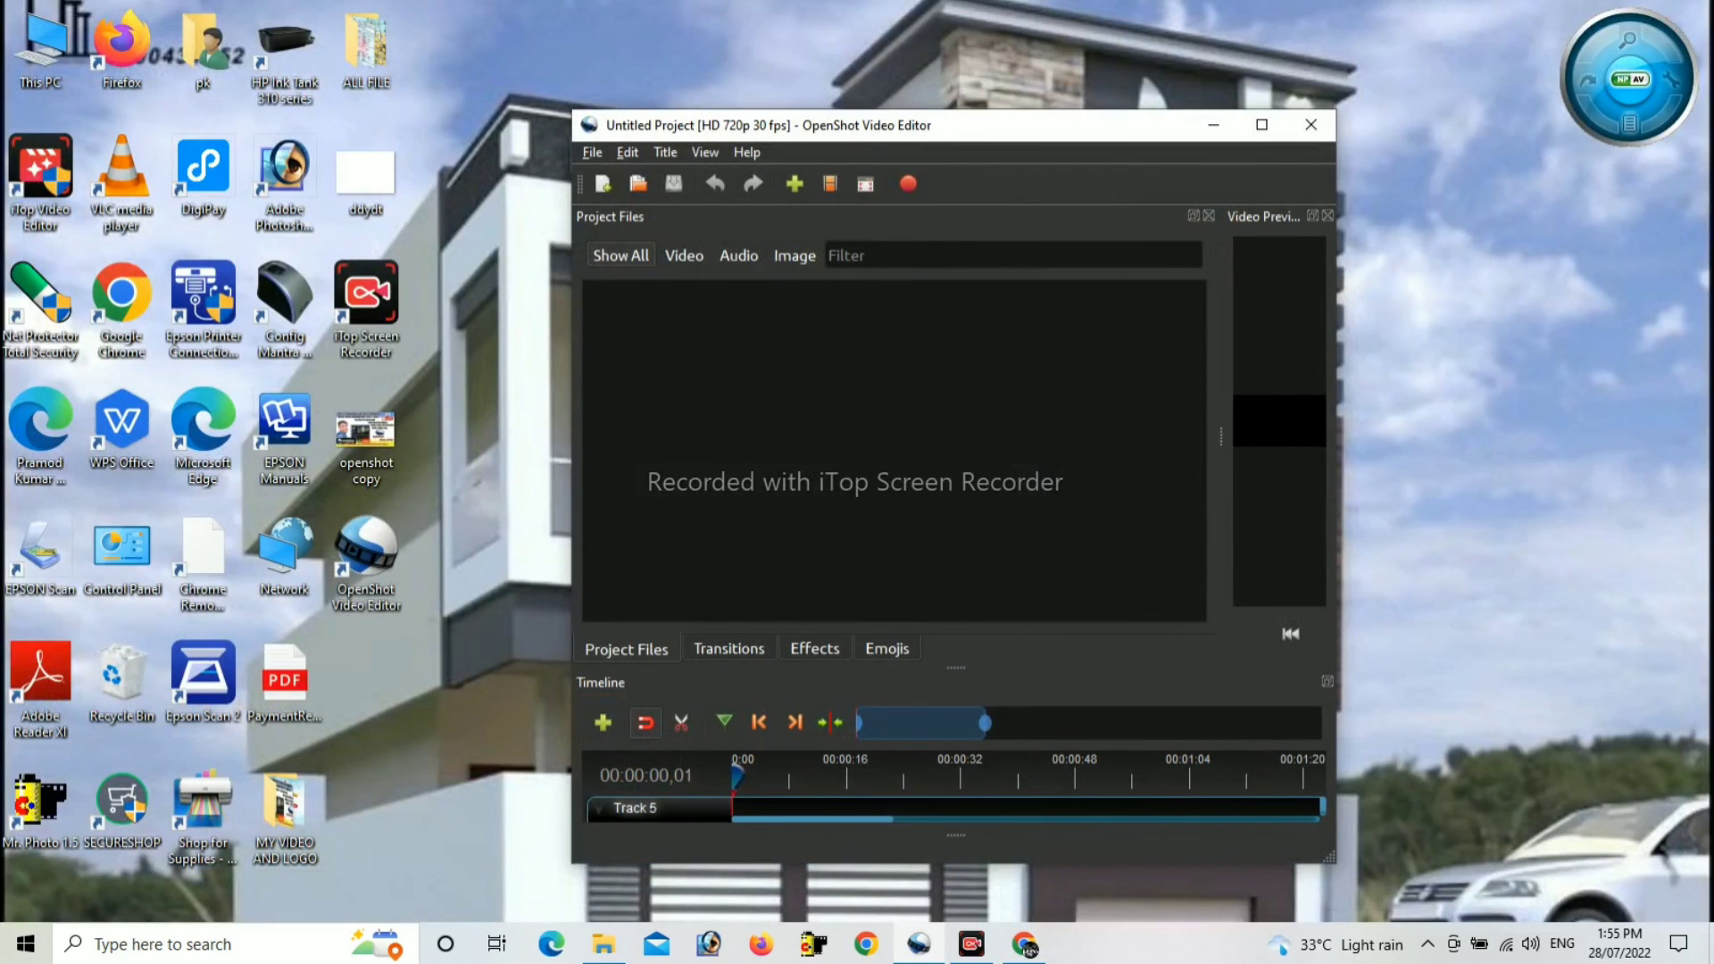
left_click(1262, 124)
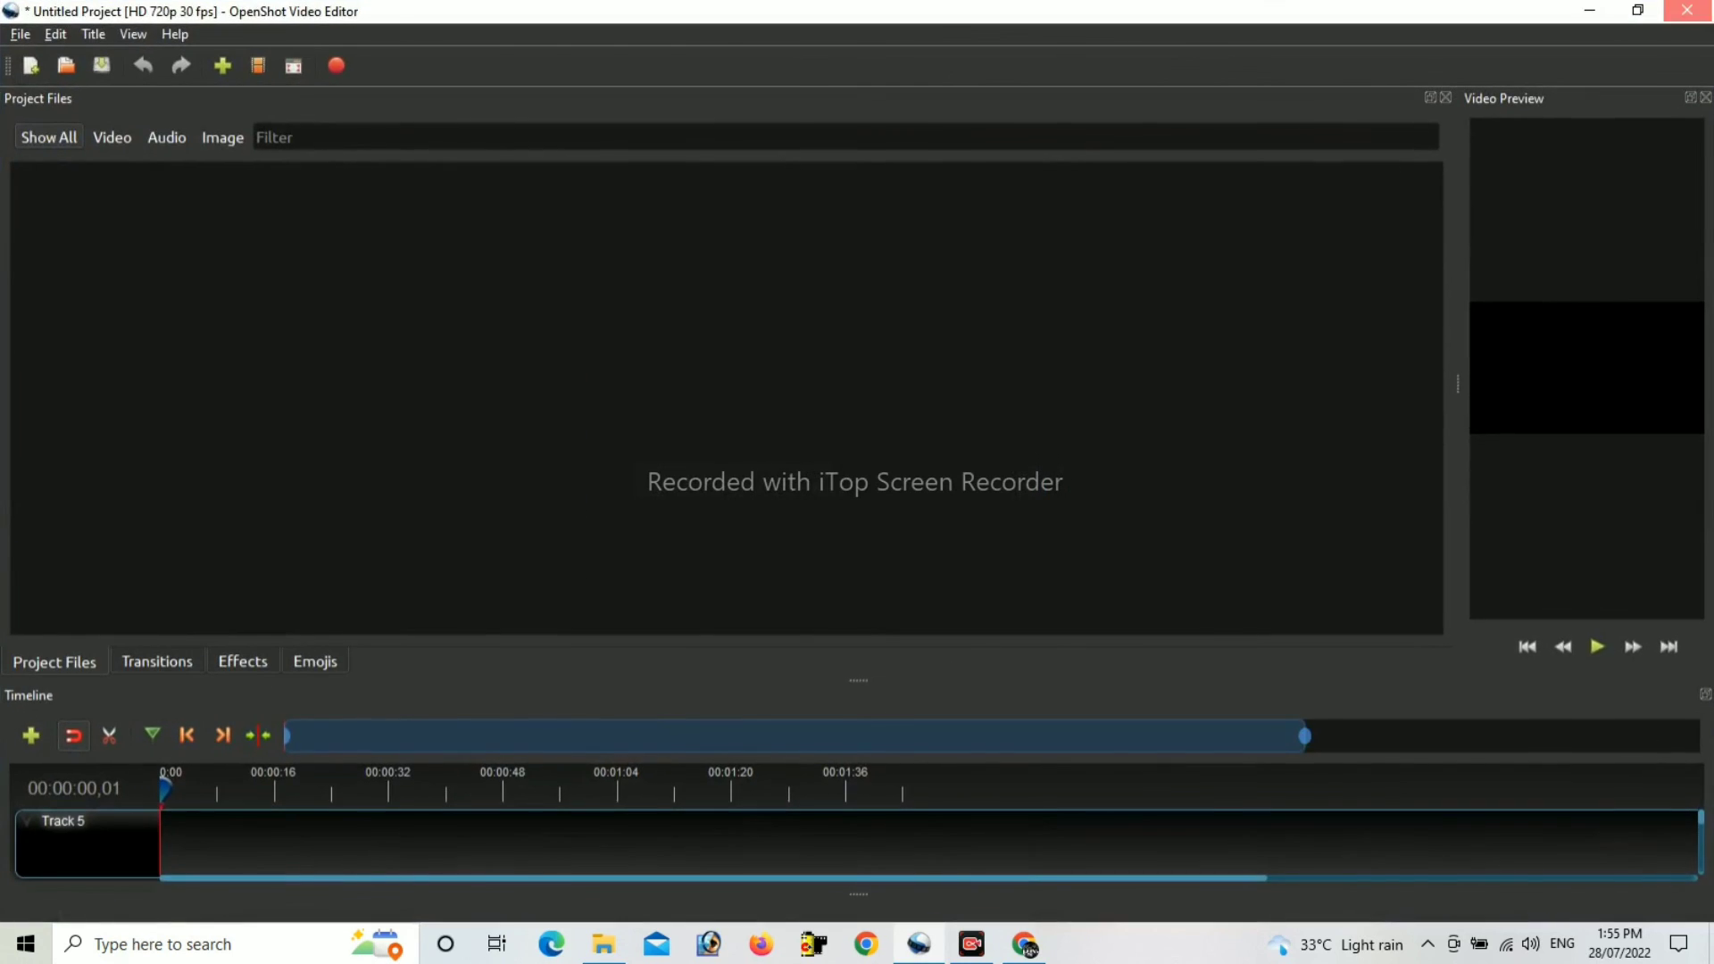